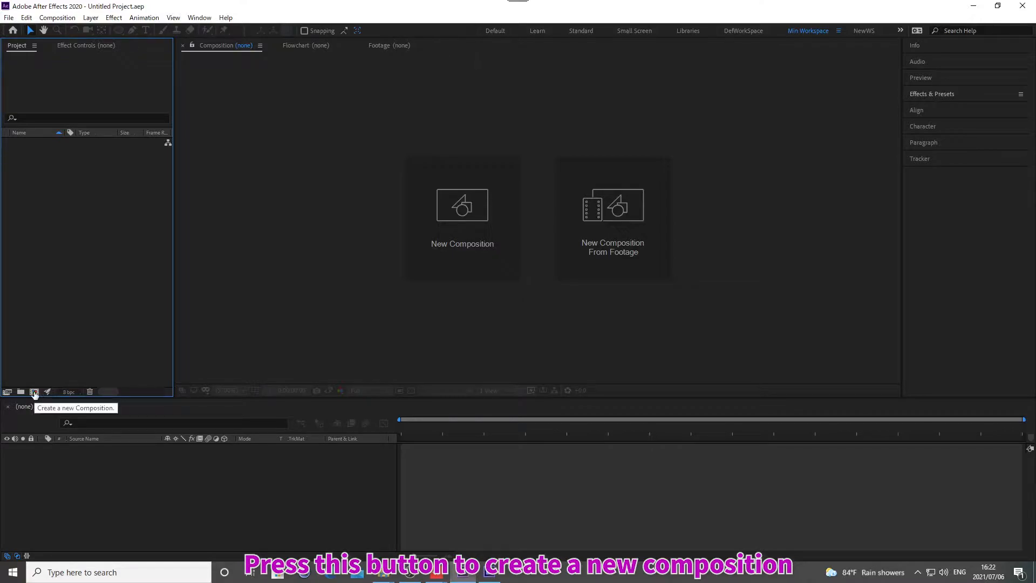
Create a new composition named Frame Slide with a duration of 0;00;04;00
left_click(34, 392)
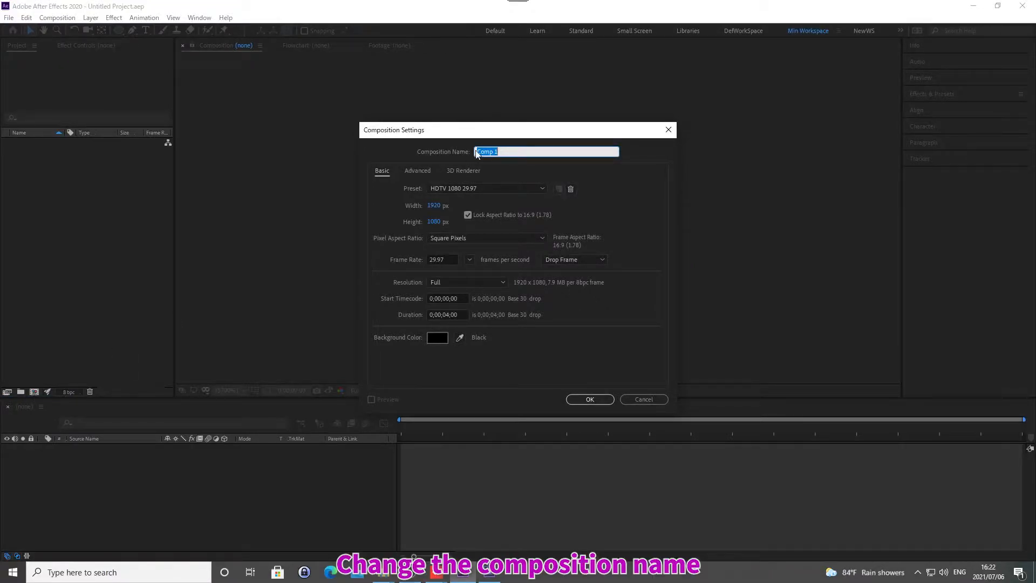
type("Frame Slide")
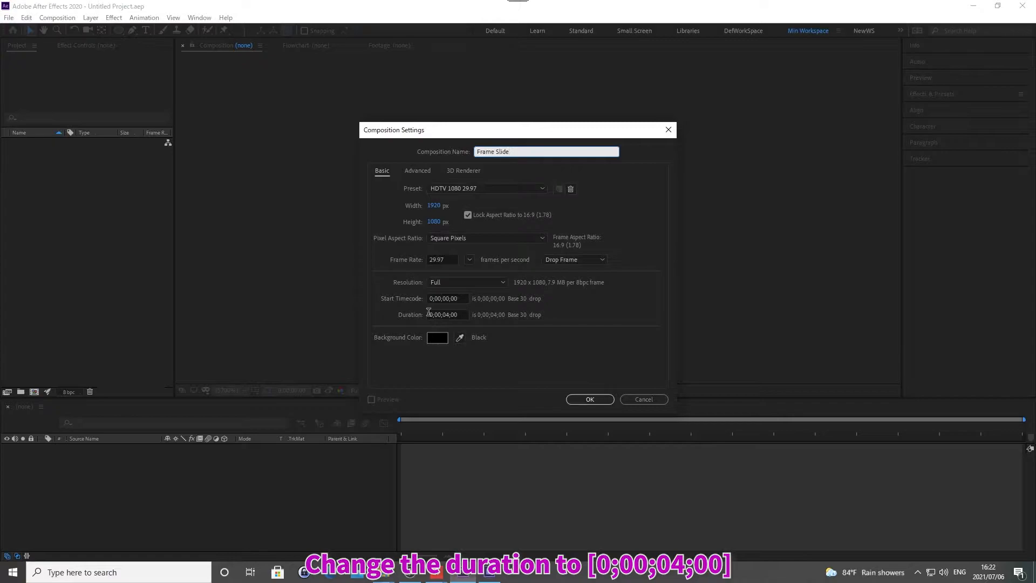
left_click(429, 313)
type("0;00;04;00")
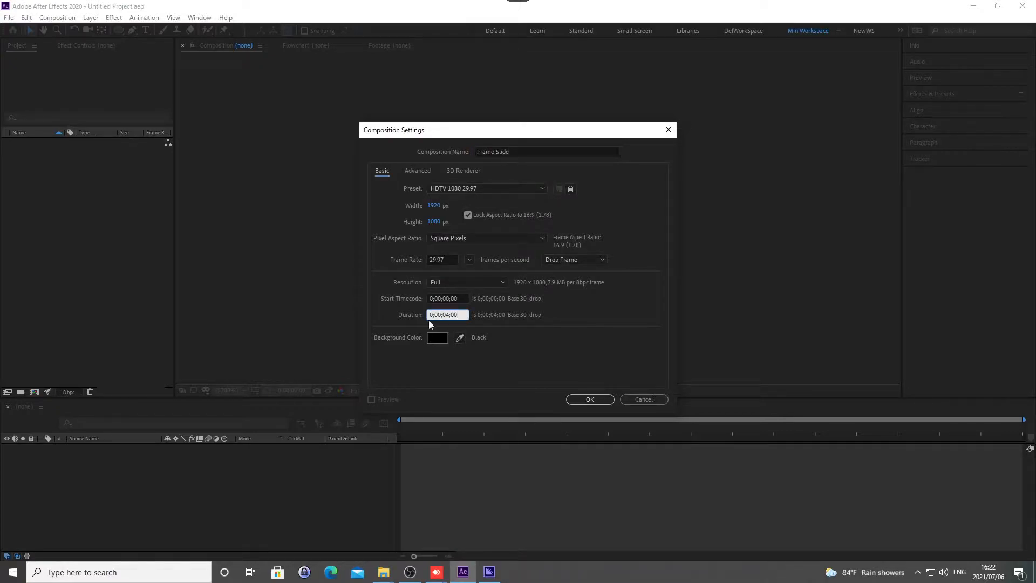
left_click(590, 400)
Import cat.jpg as footage and add it as a layer to the Frame Slide timeline
key("ctrl+i")
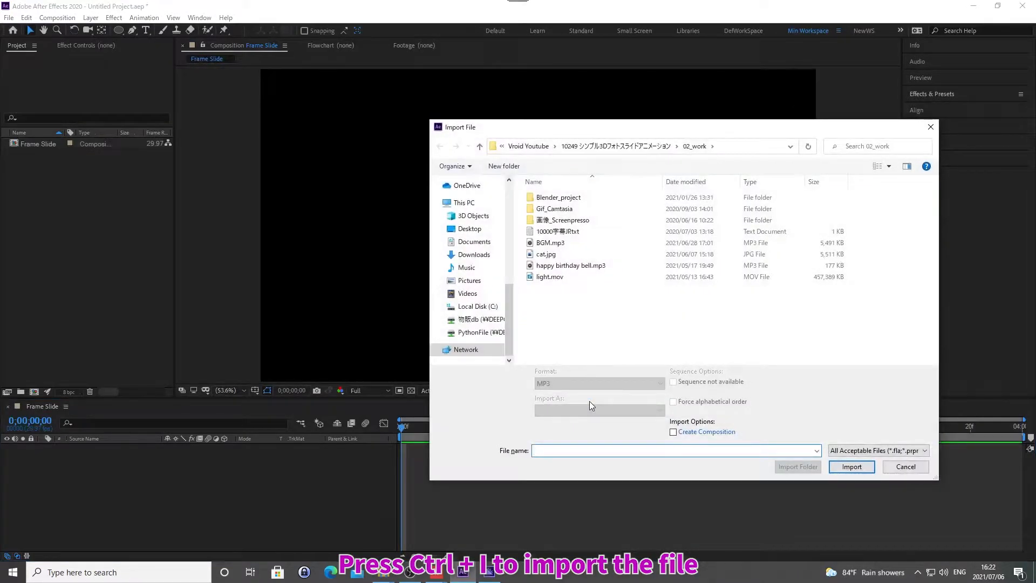
key("alt+d")
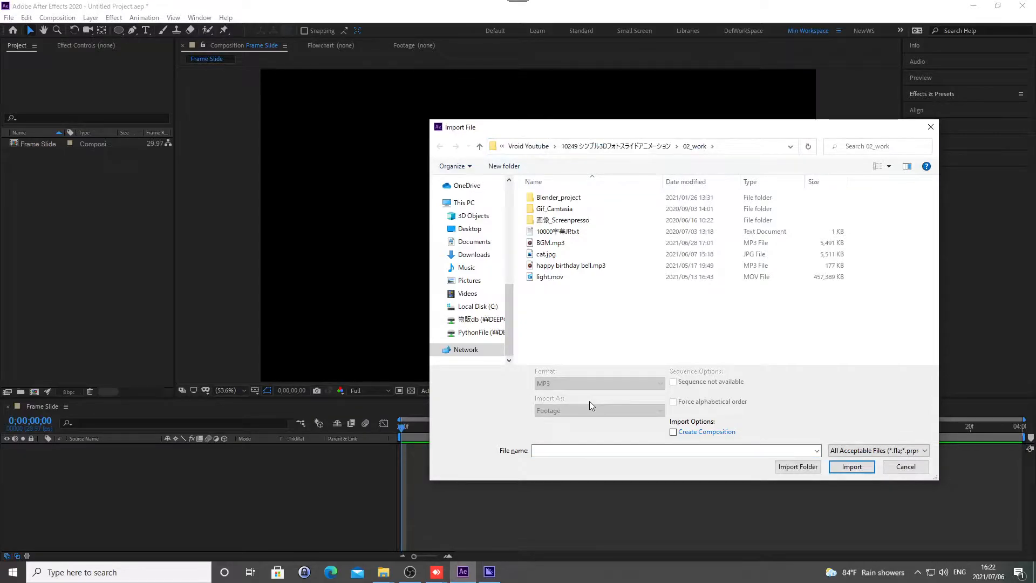
left_click(547, 256)
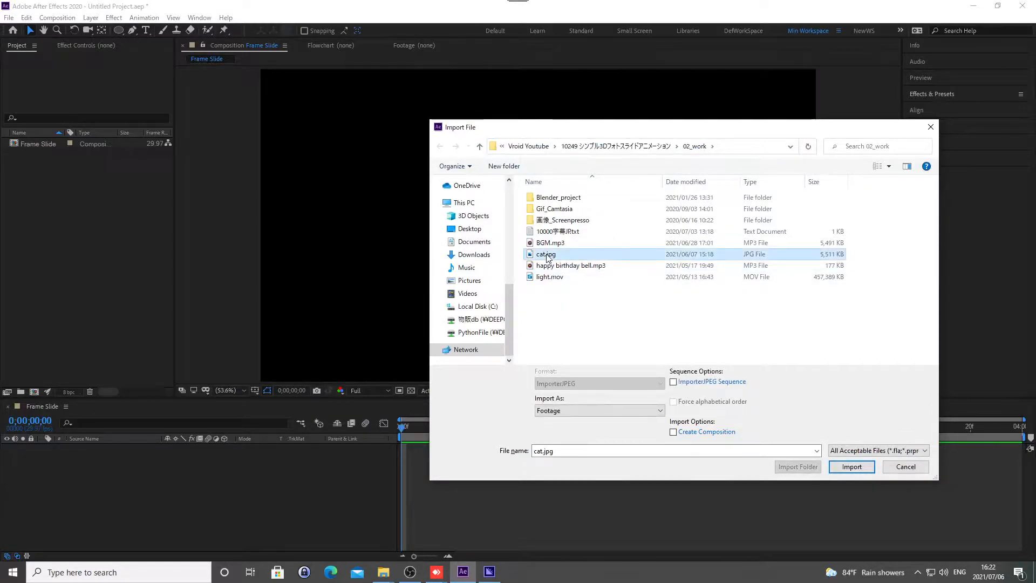
double_click(547, 256)
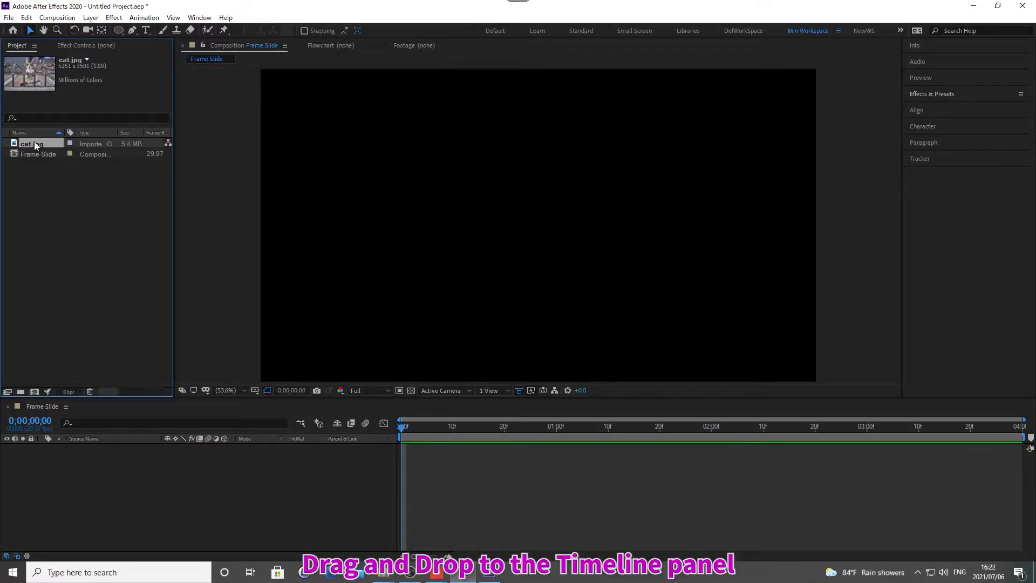
left_click_drag(34, 142, 143, 540)
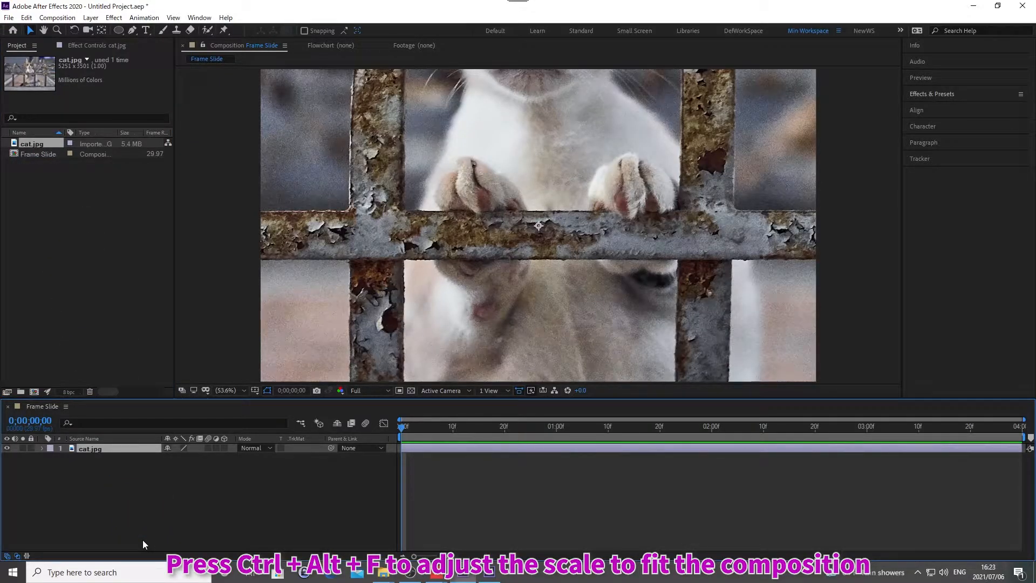
Fit the cat.jpg layer to the composition and pre-compose it as Image, moving all attributes into the new composition
key("ctrl+alt+f")
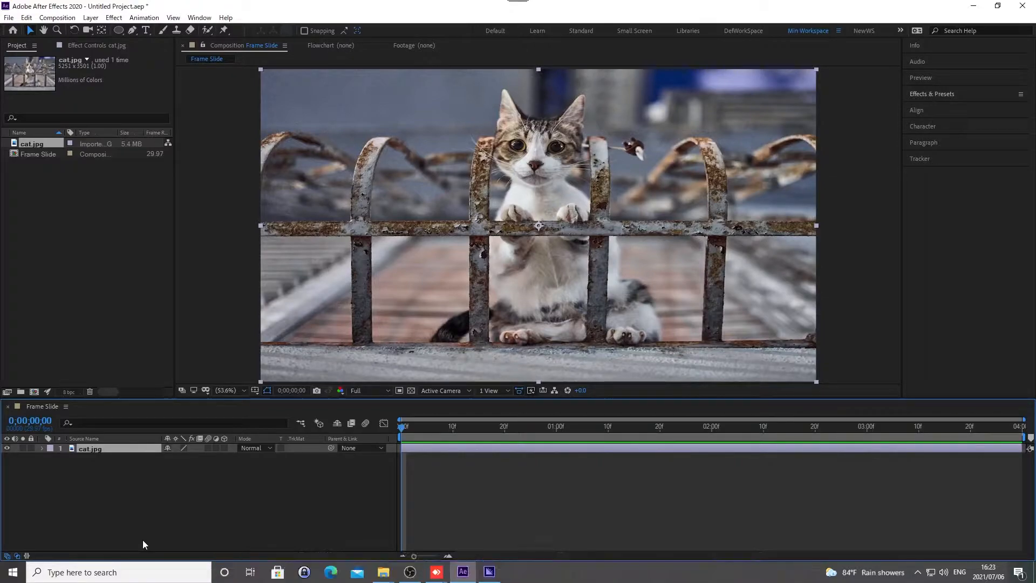
key("ctrl+shift+c")
type("Image")
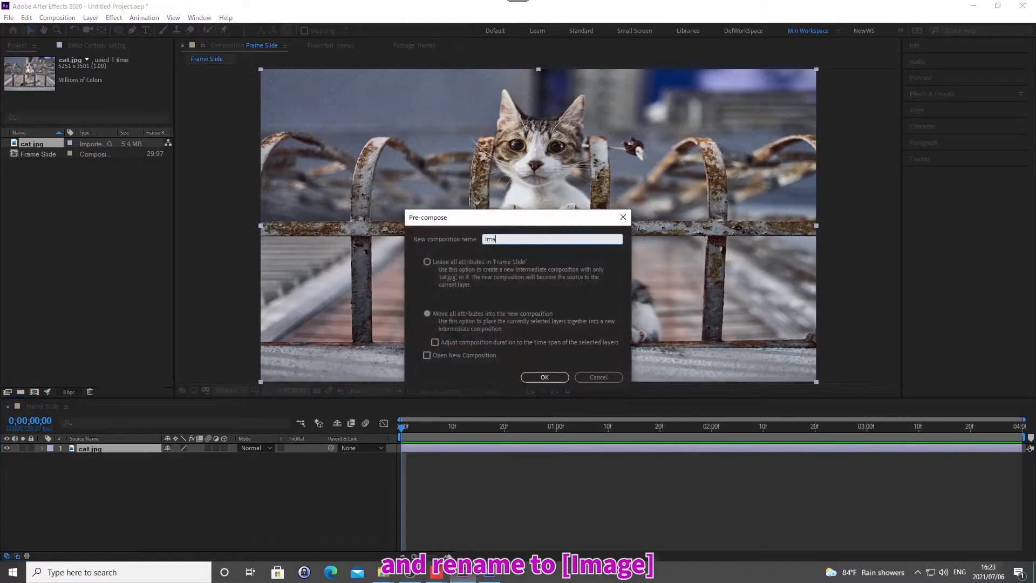
left_click(427, 313)
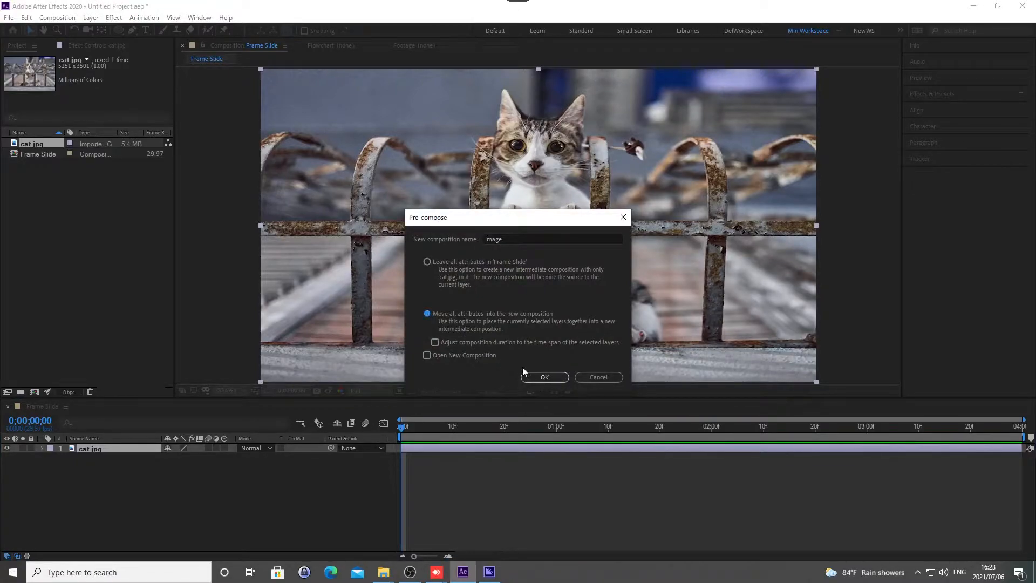
left_click(544, 378)
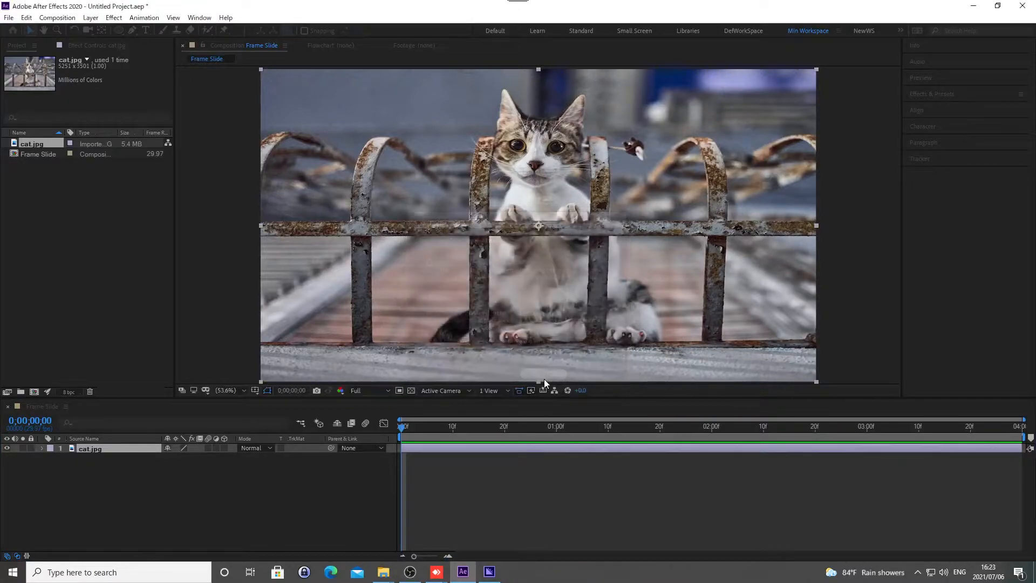
Make the Image layer a 3D layer and duplicate it
left_click(225, 448)
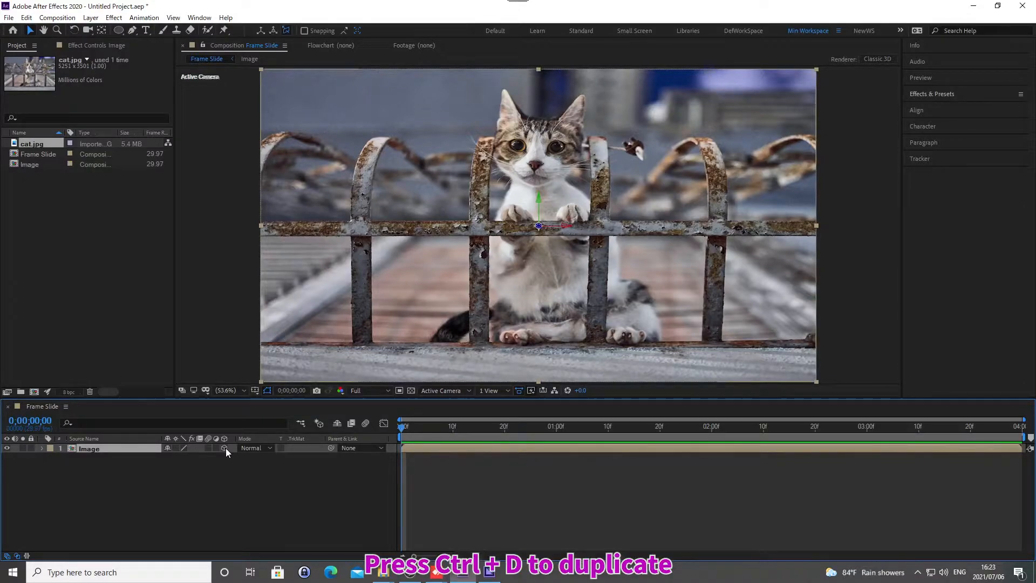
key("ctrl+d")
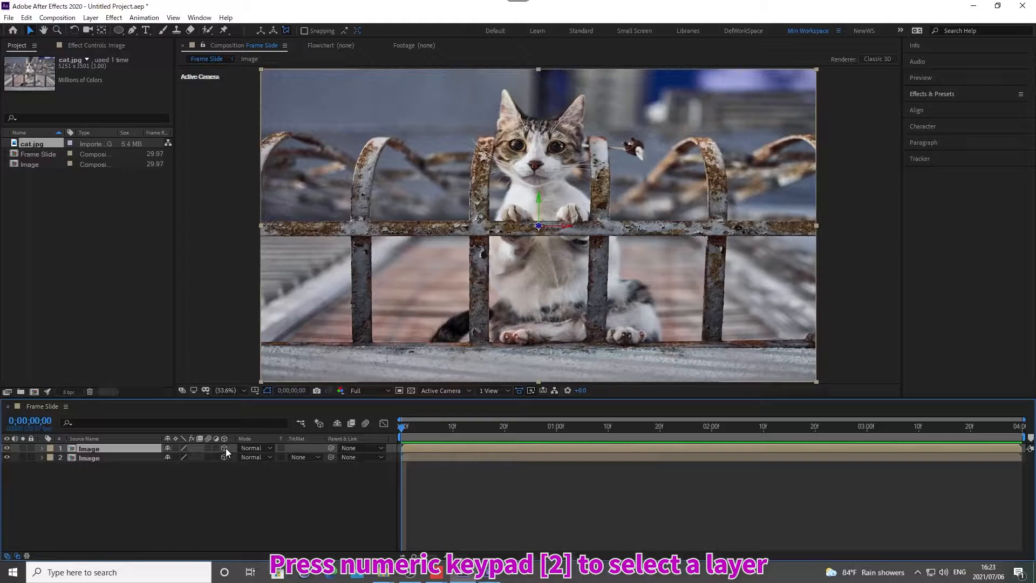
Set the opacity of the lower Image layer to 50%
key("KP_2")
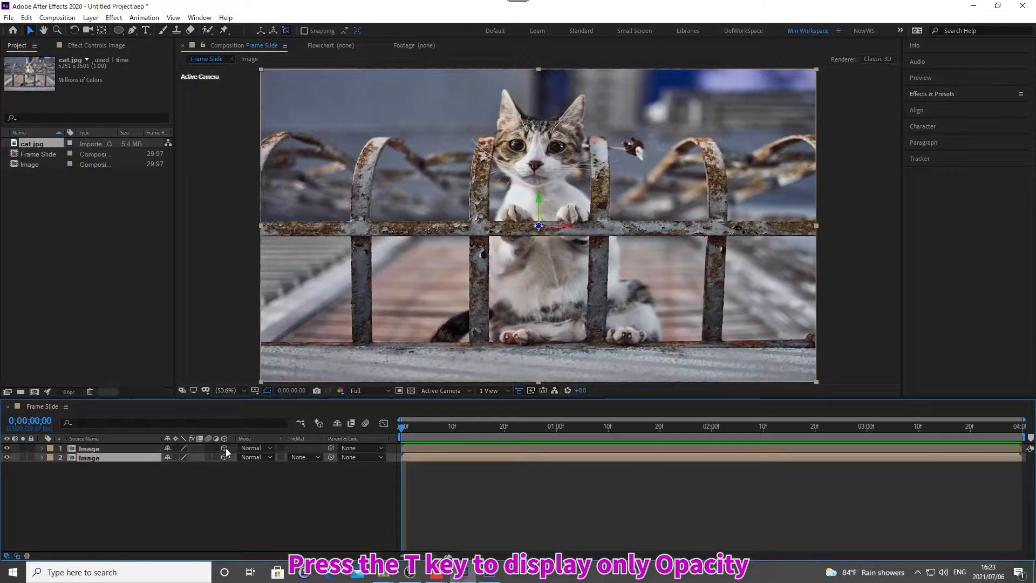
key("t")
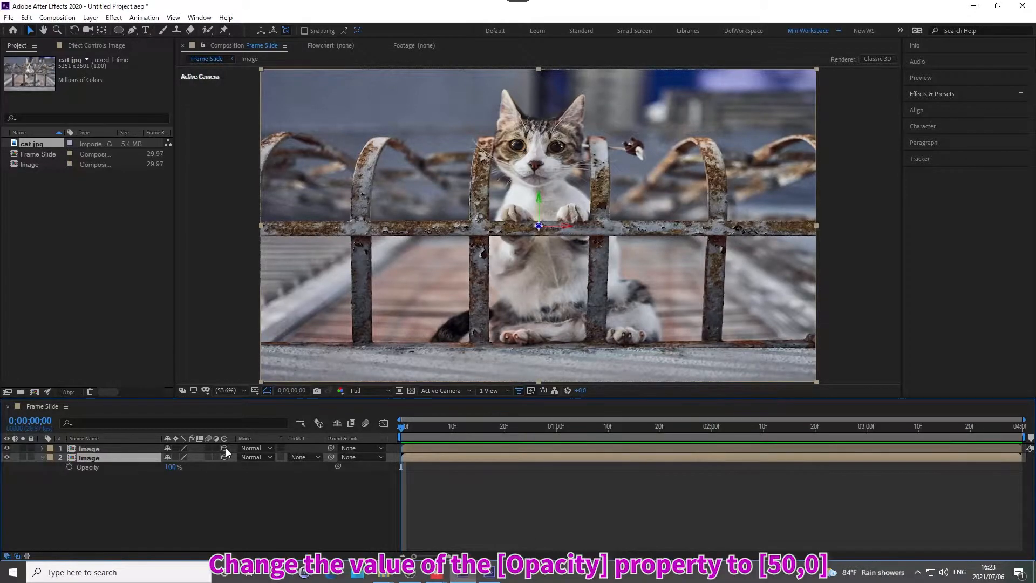
left_click(173, 467)
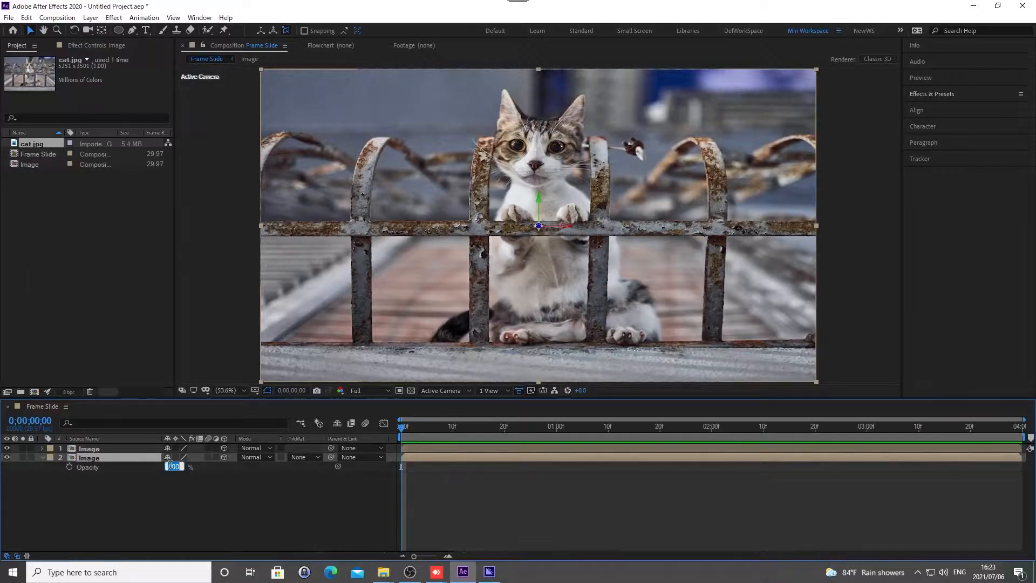
type("50")
key("Return")
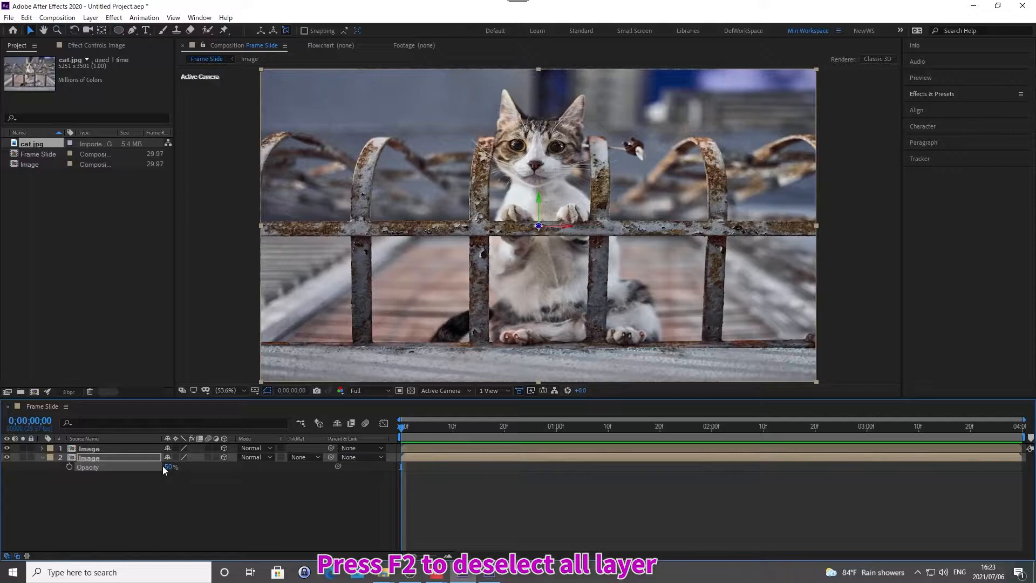
Deselect all layers and set up the Rectangle tool with a fill color of FFFFFF
key("F2")
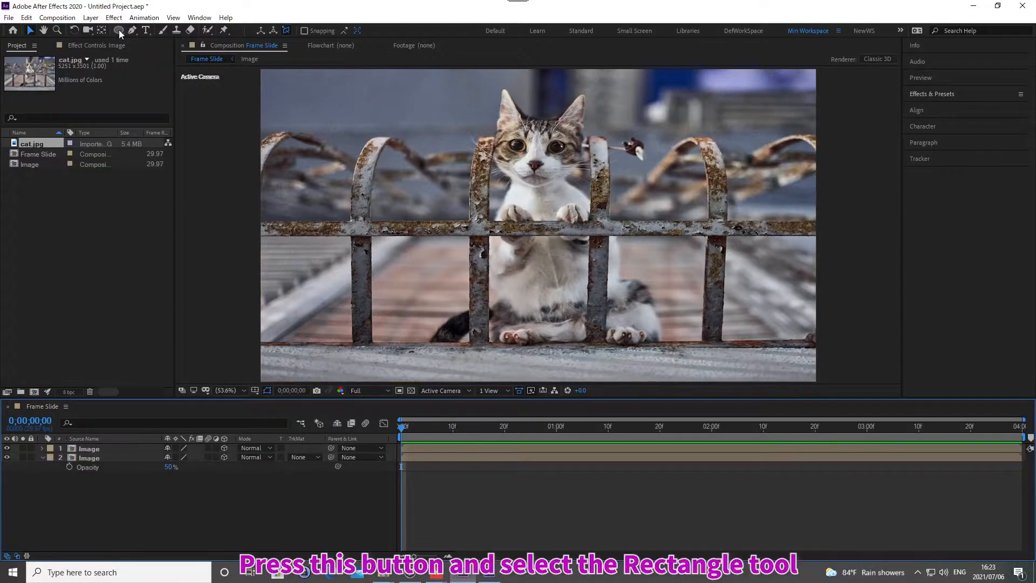
left_click_drag(119, 30, 146, 33)
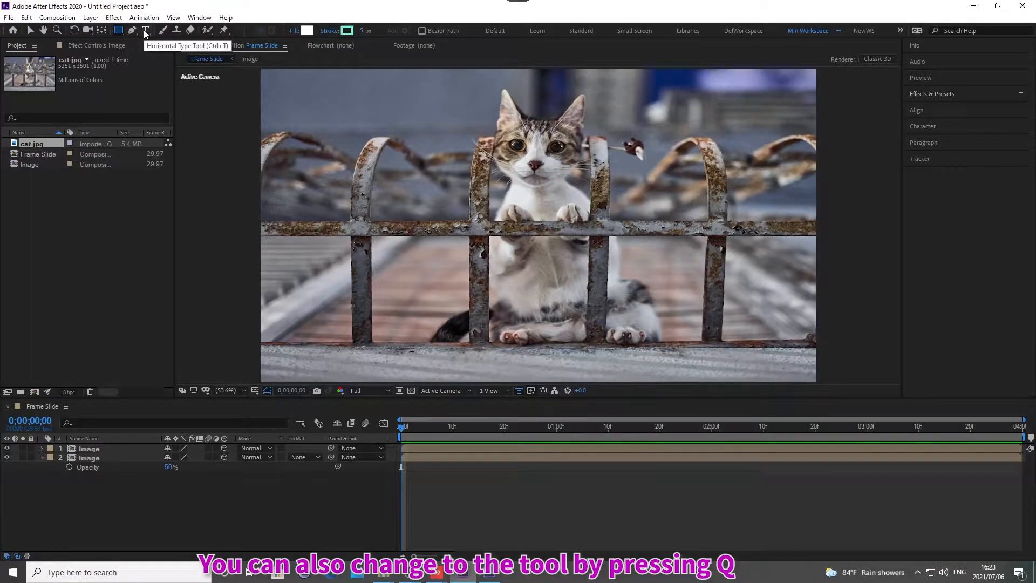
left_click(306, 30)
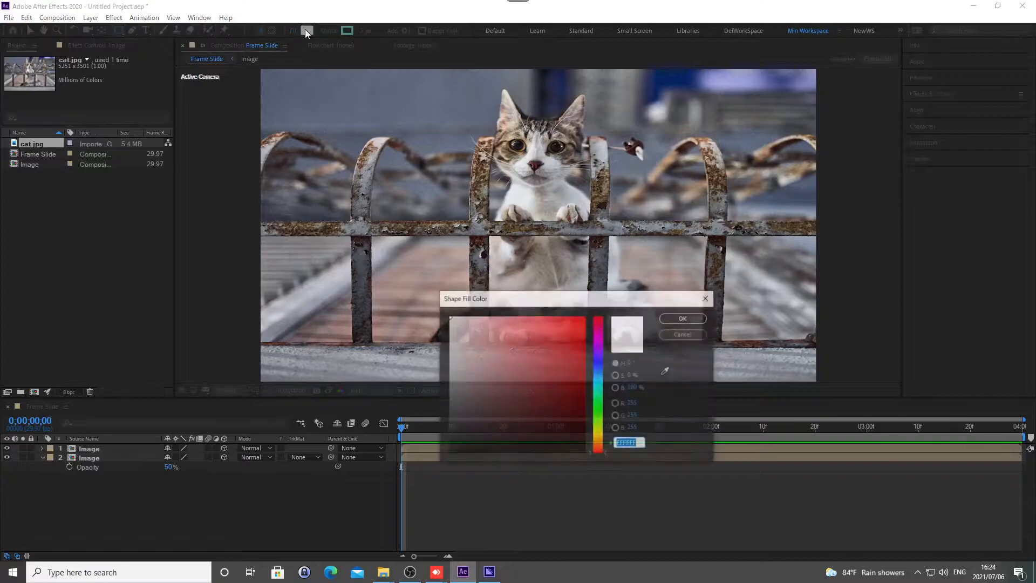
type("FFFFFF")
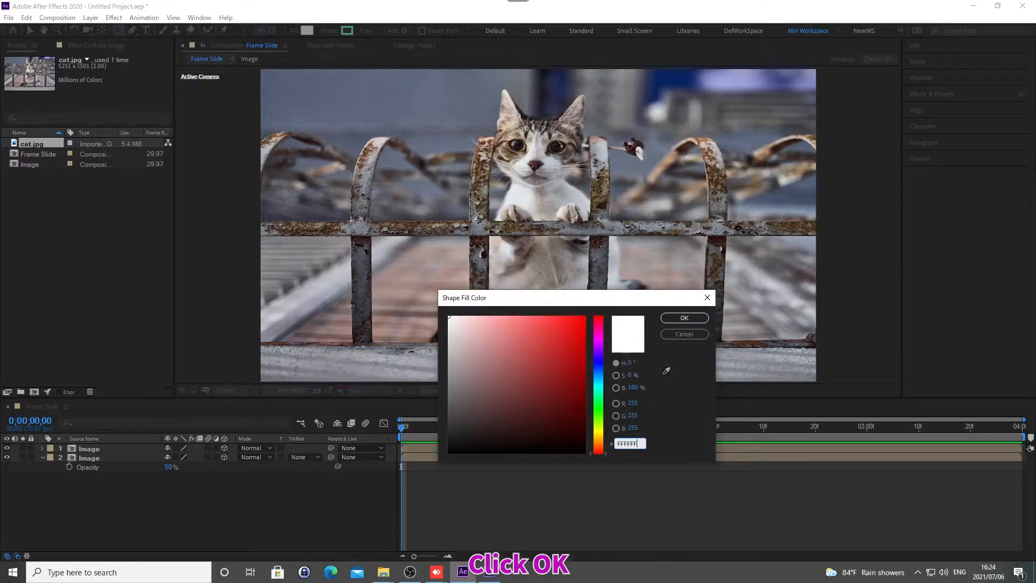
left_click(685, 318)
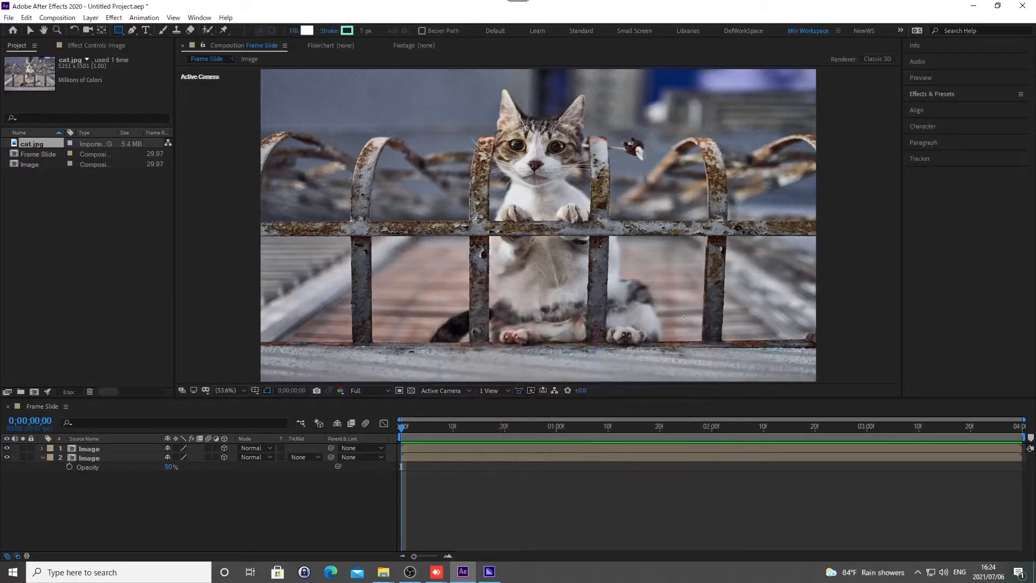
Give the Rectangle tool a solid color stroke, 5 px wide, in color 76F4D8
left_click(329, 31)
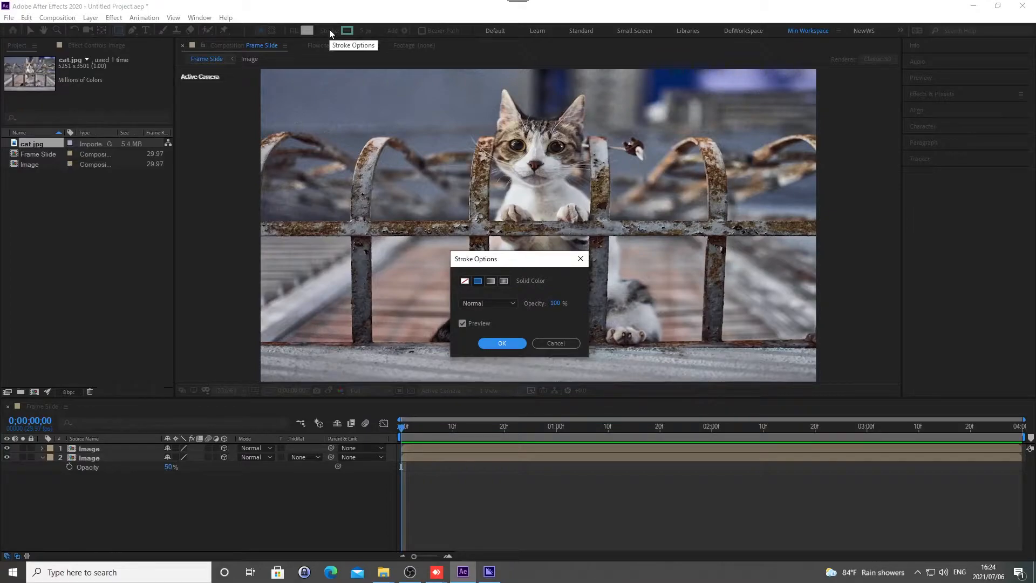
left_click(477, 282)
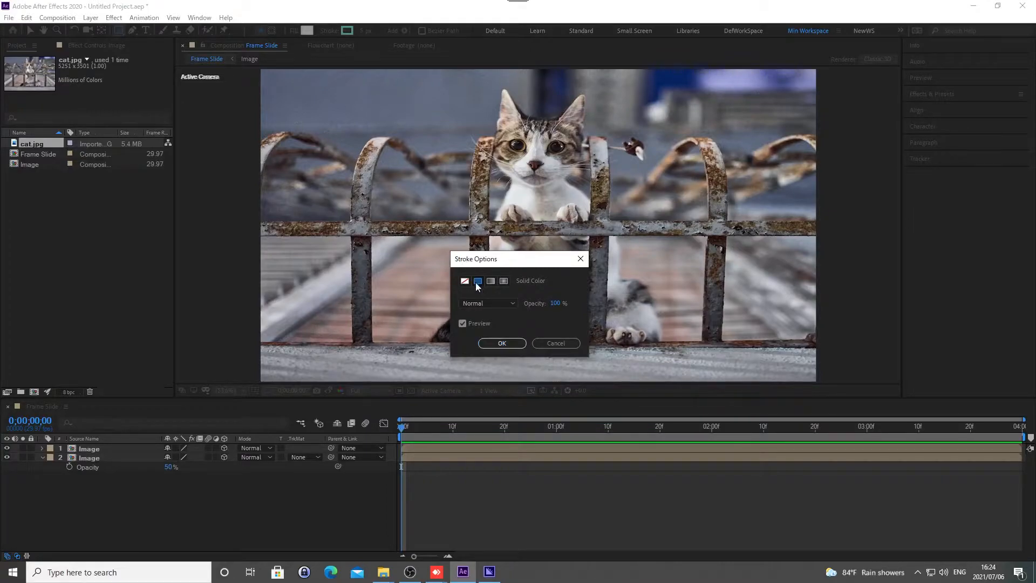
left_click(502, 343)
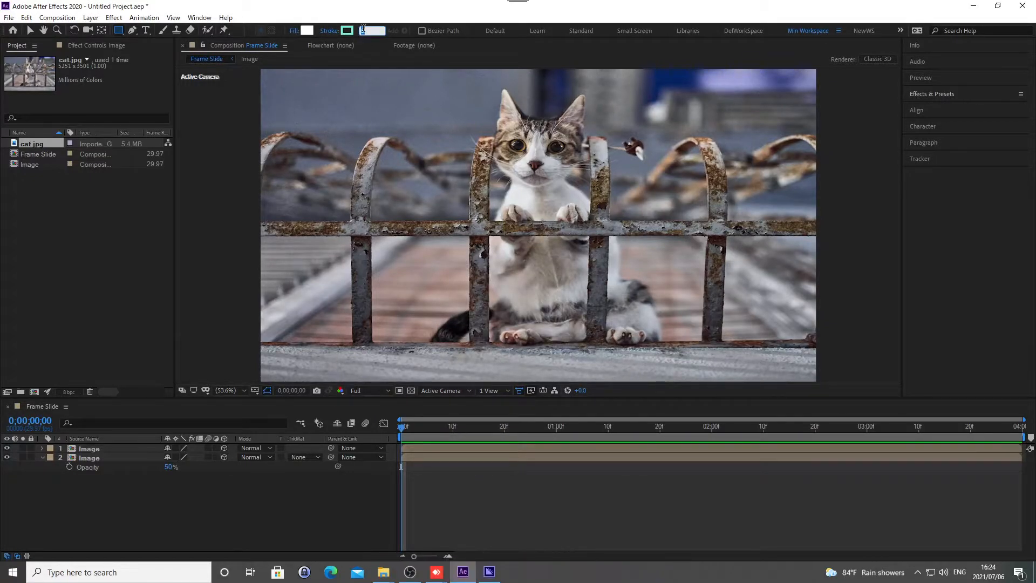
type("5")
key("Return")
left_click(346, 31)
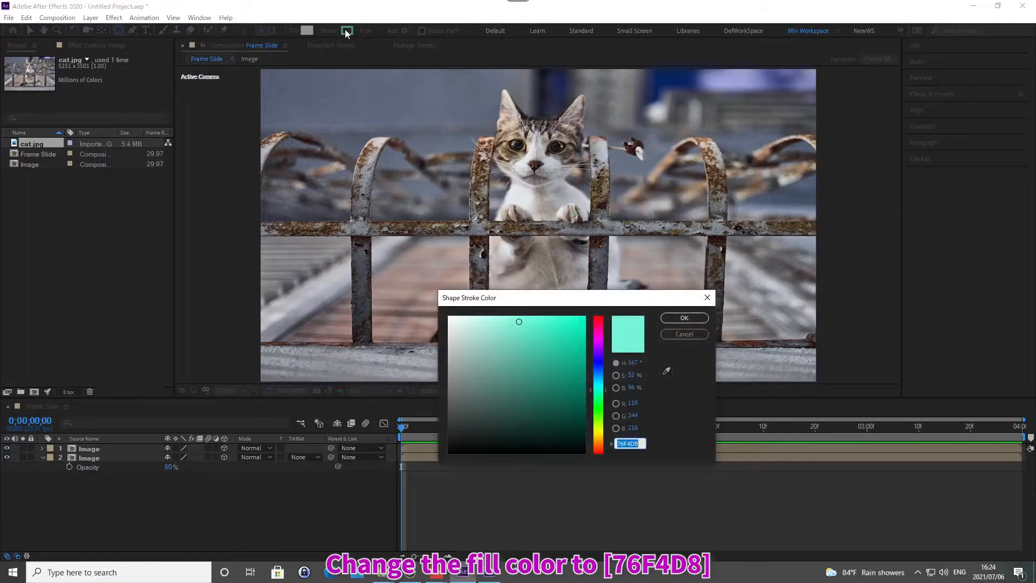
type("76F4D8")
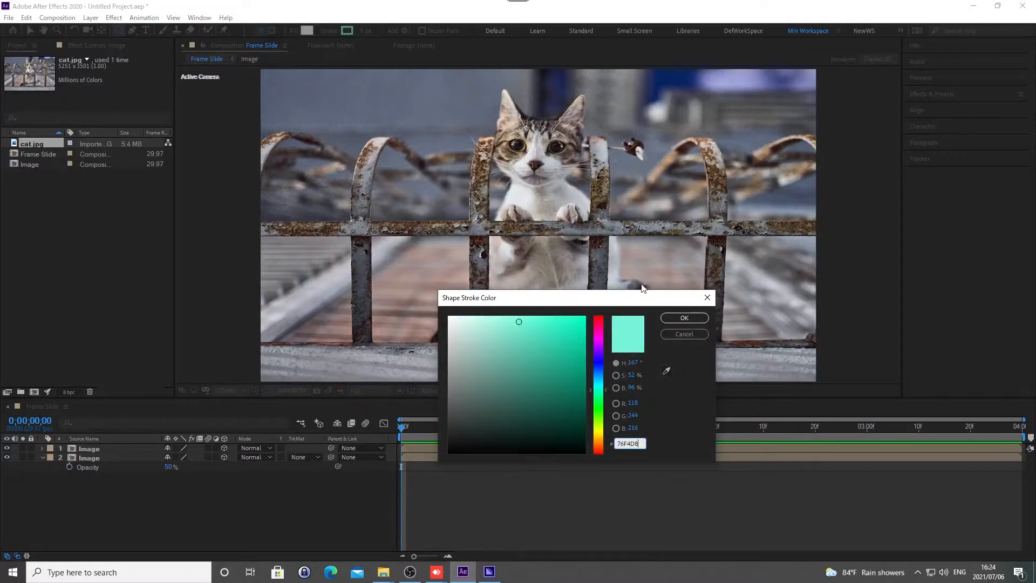
left_click(685, 318)
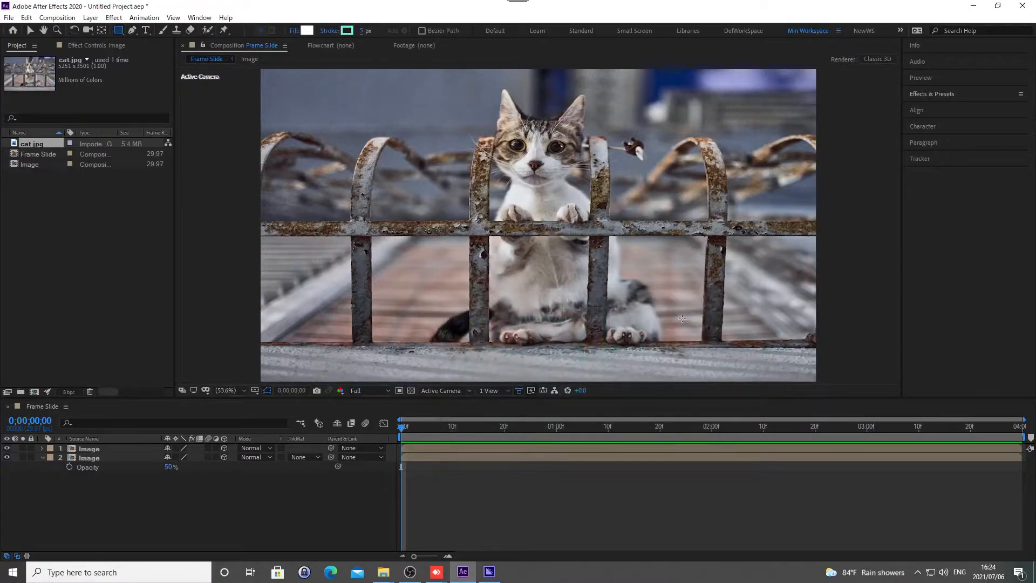
Draw a rectangle about half the frame's width, center its anchor point, and center the layer in the composition
left_click_drag(400, 91, 700, 280)
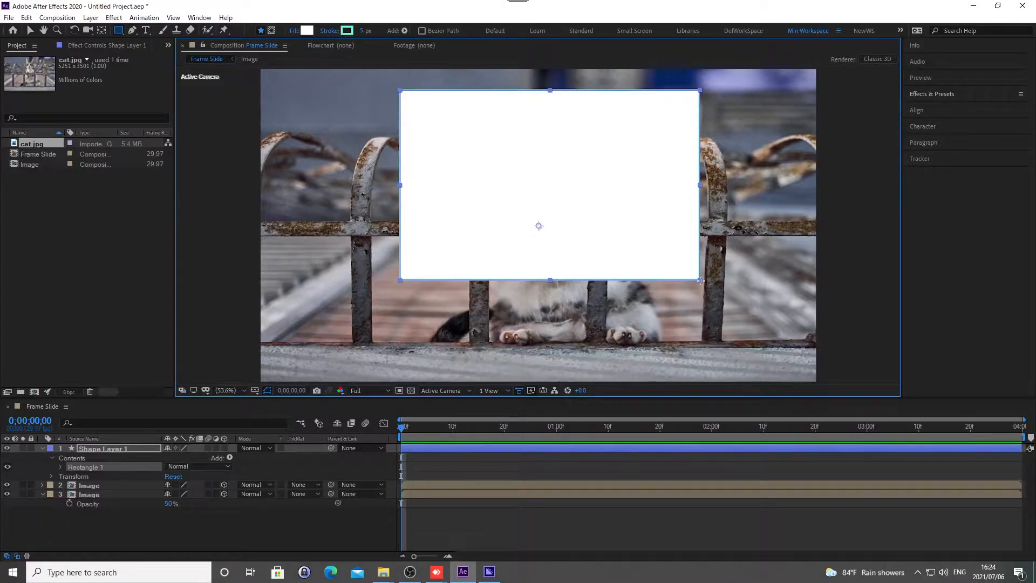
key("ctrl+alt+Home")
key("ctrl+Home")
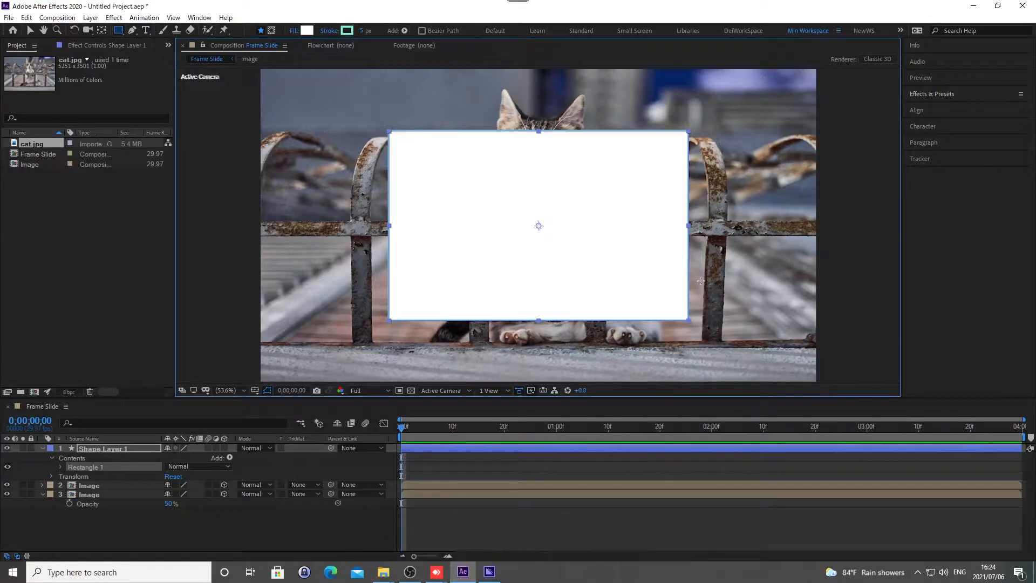
Draw a smaller rectangle on a new shape layer inside the first one, then center its anchor point and the layer in the composition
key("F2")
left_click_drag(436, 159, 657, 292)
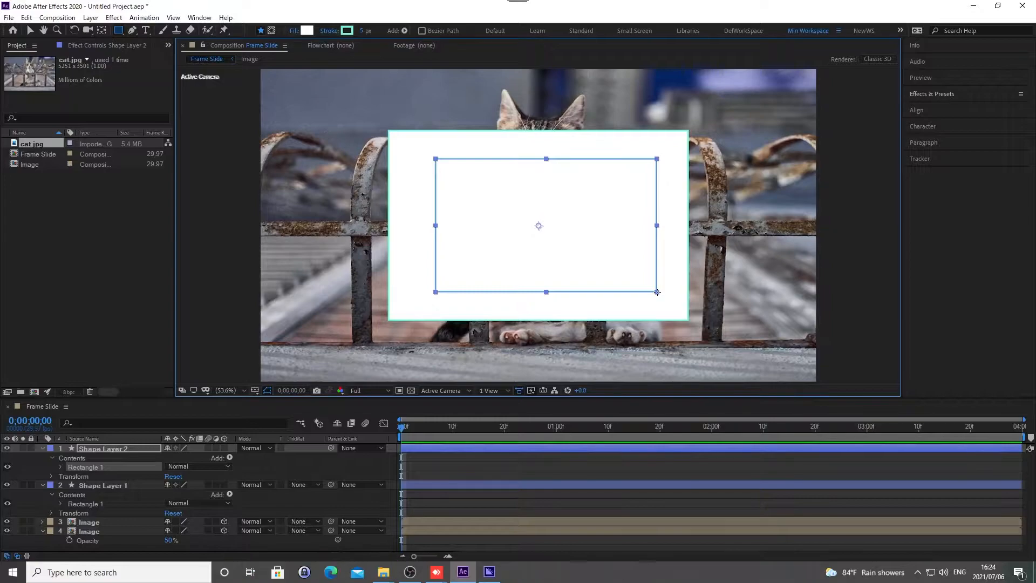
key("ctrl+alt+Home")
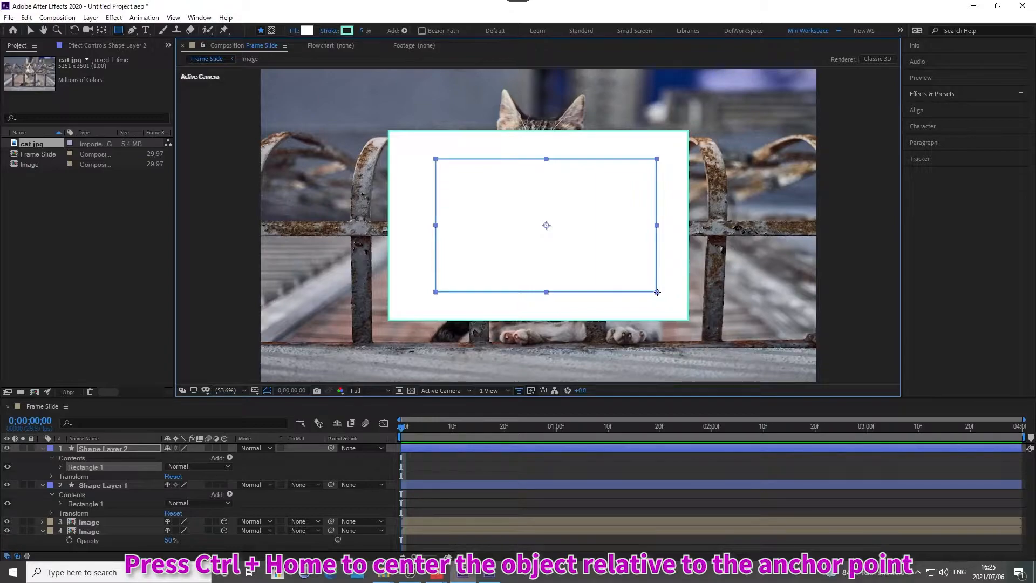
key("ctrl+Home")
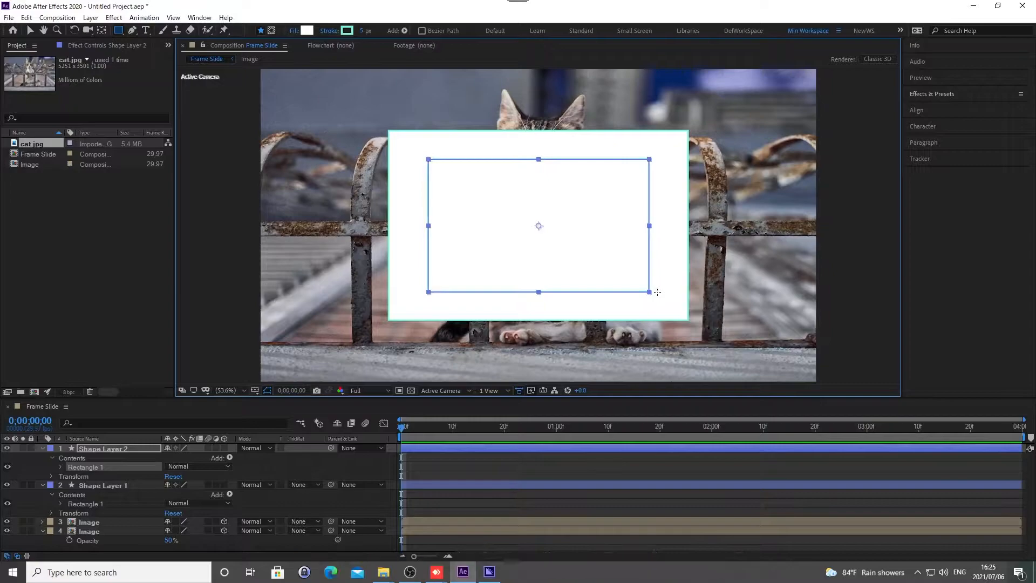
key("v")
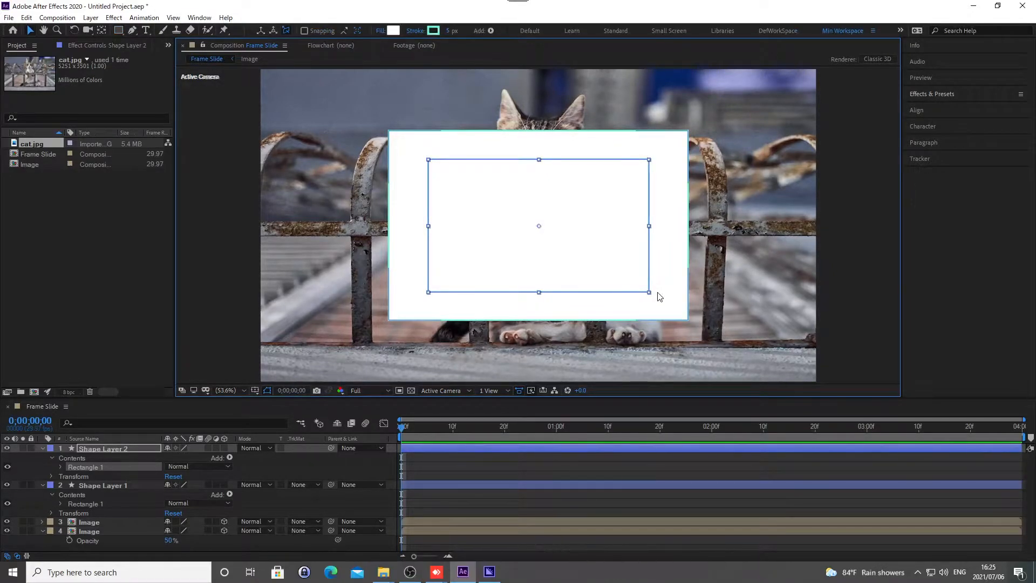
Set Shape Layer 1's track matte to Alpha Inverted Matte "Shape Layer 2", then collapse both shape layers
left_click(658, 296)
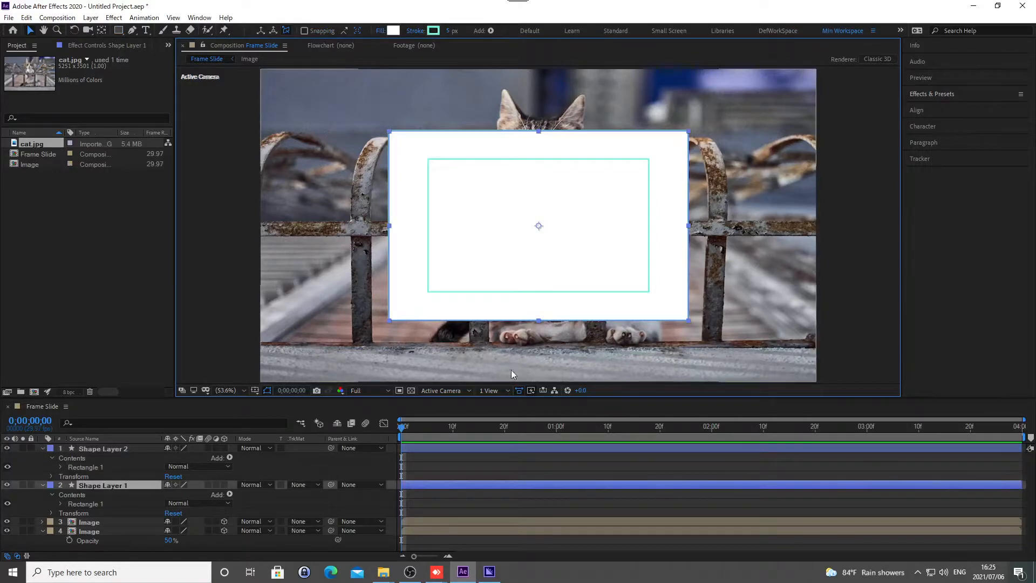
left_click(300, 485)
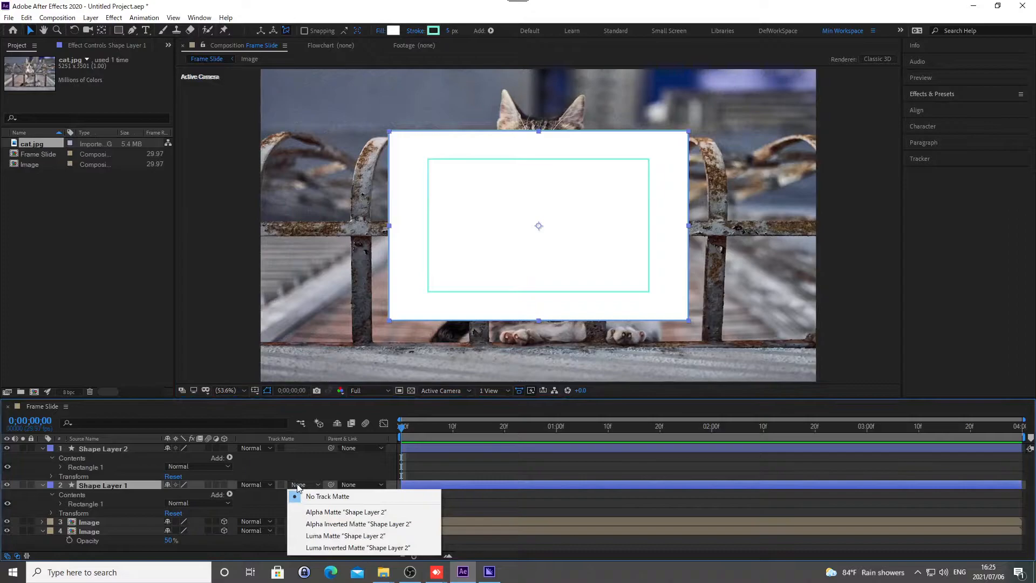
left_click(336, 524)
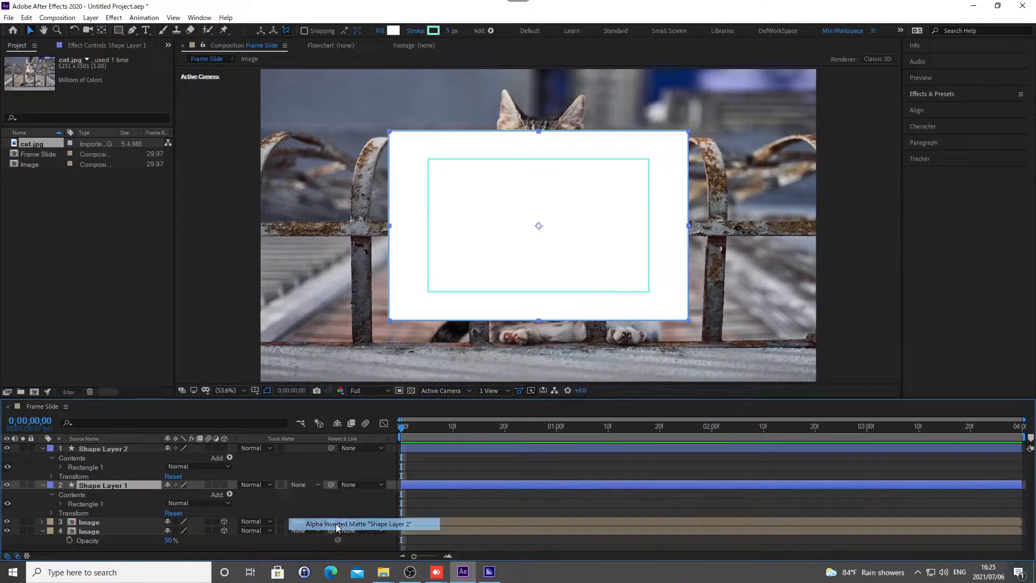
left_click(44, 448)
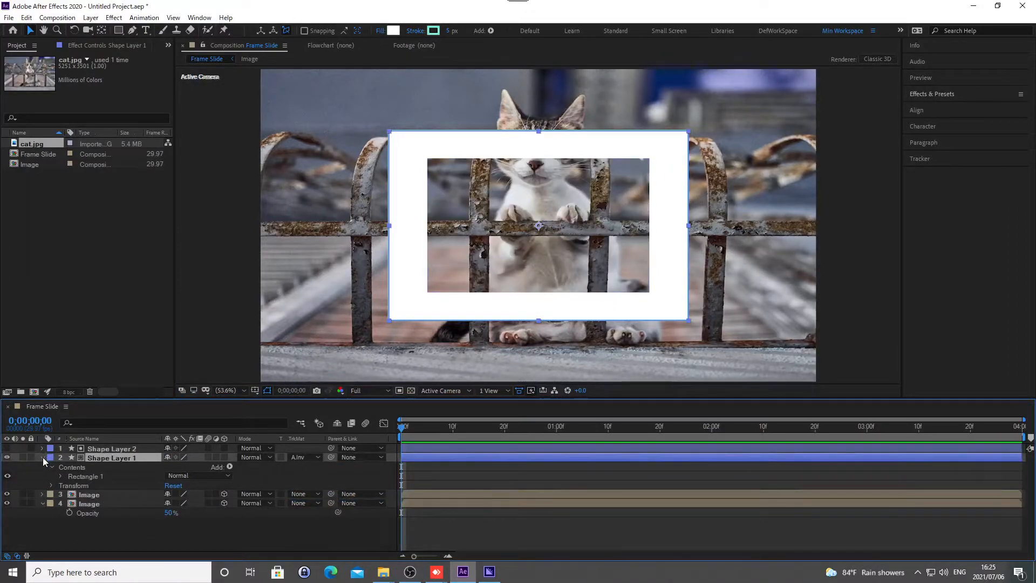
left_click(43, 458)
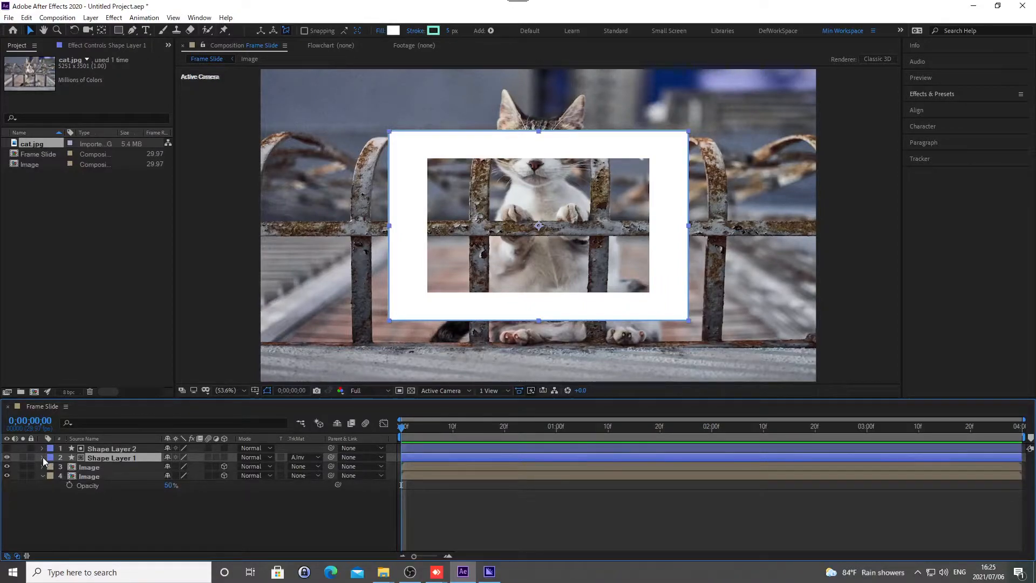
Show Position and Scale for the upper Image layer and set its scale to 40, 48%
key("KP_3")
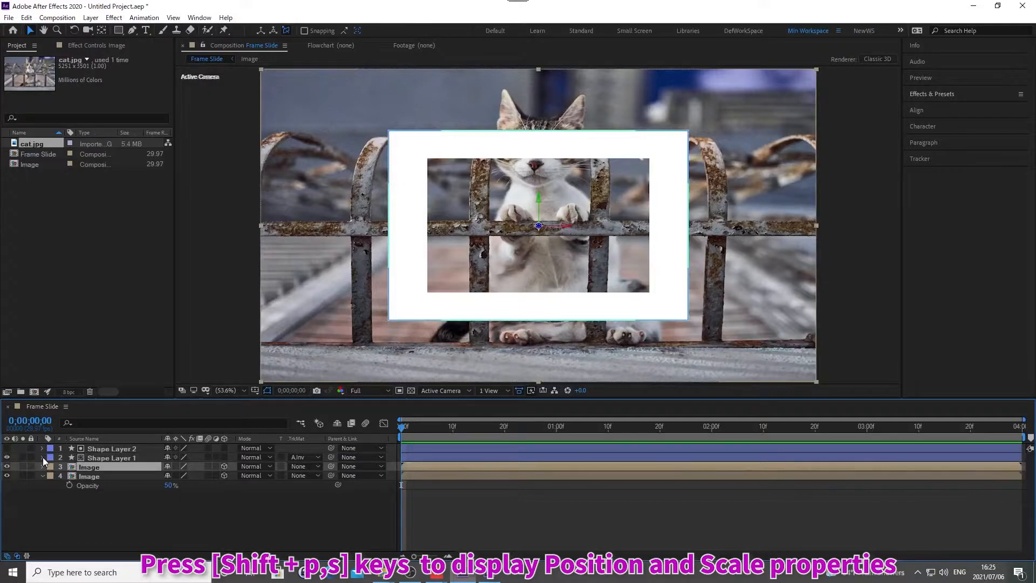
key("p")
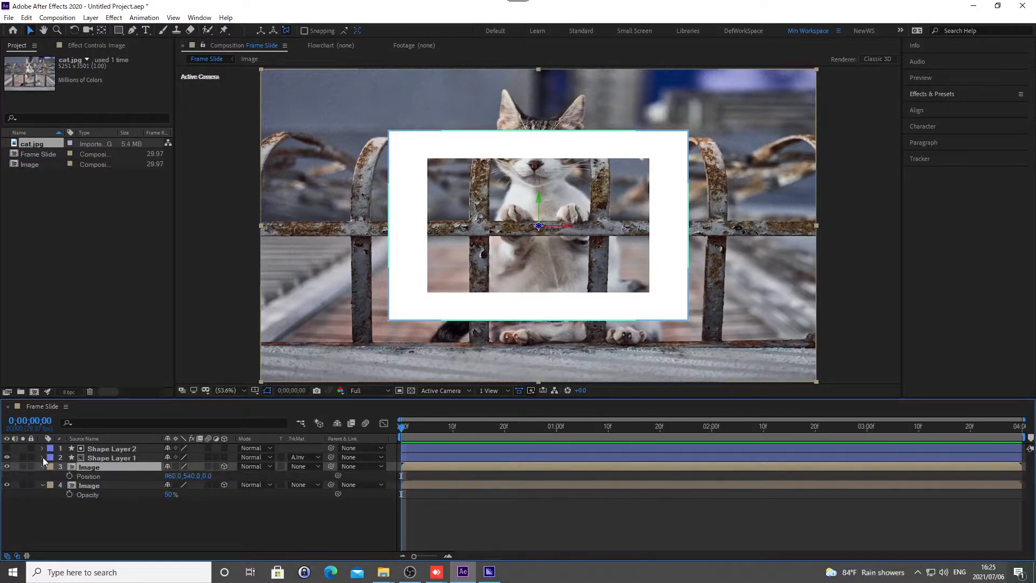
key("shift+s")
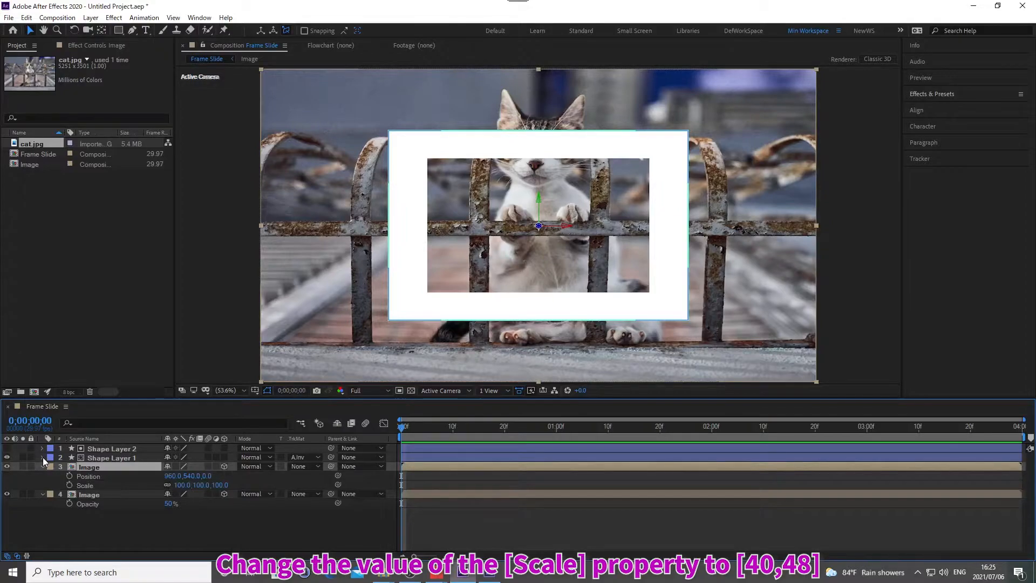
left_click(176, 485)
type("48")
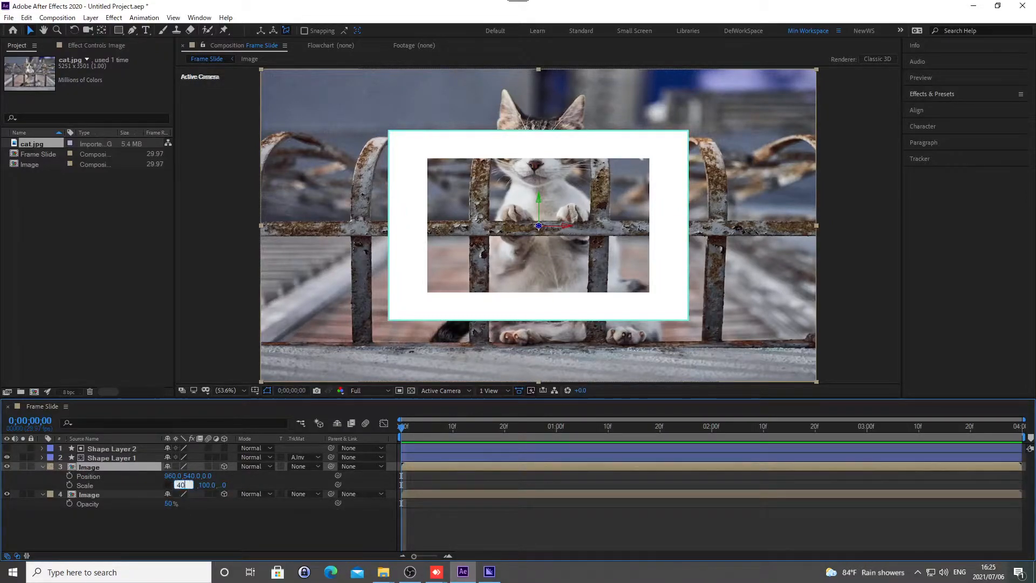
key("Return")
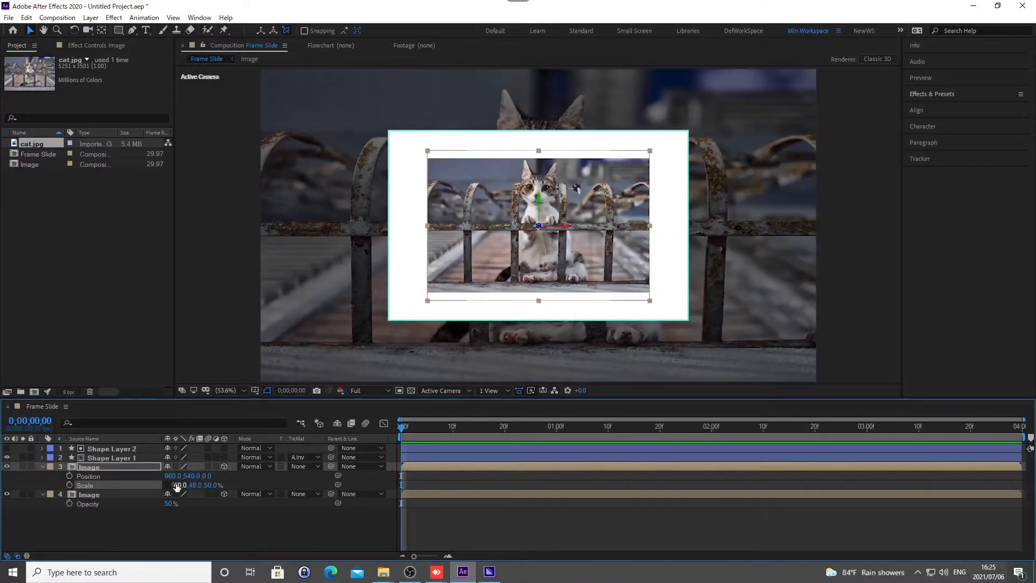
Set the upper Image layer's Y position to 537, keeping X at 960
left_click(171, 476)
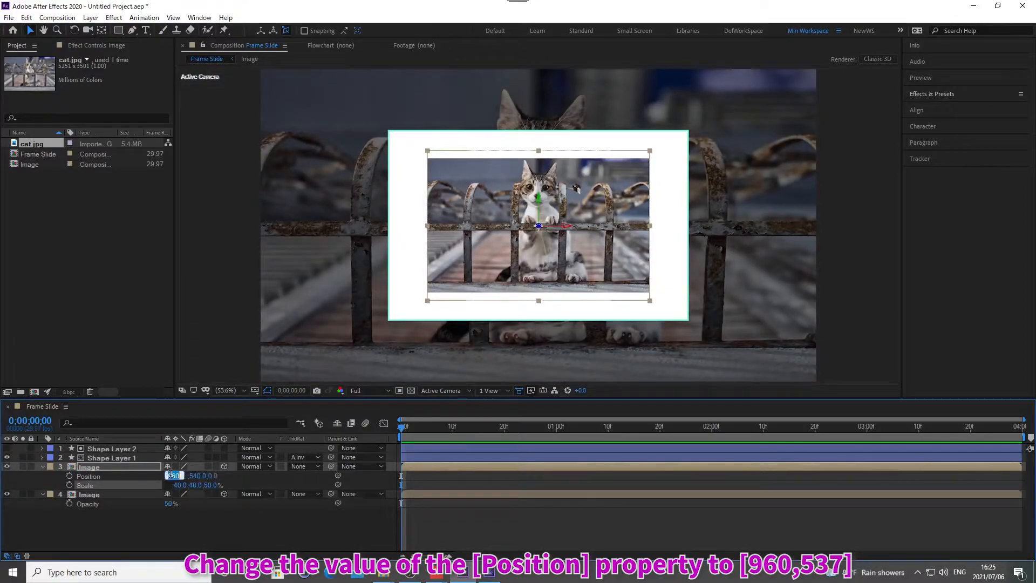
key("Tab")
type("537")
key("Return")
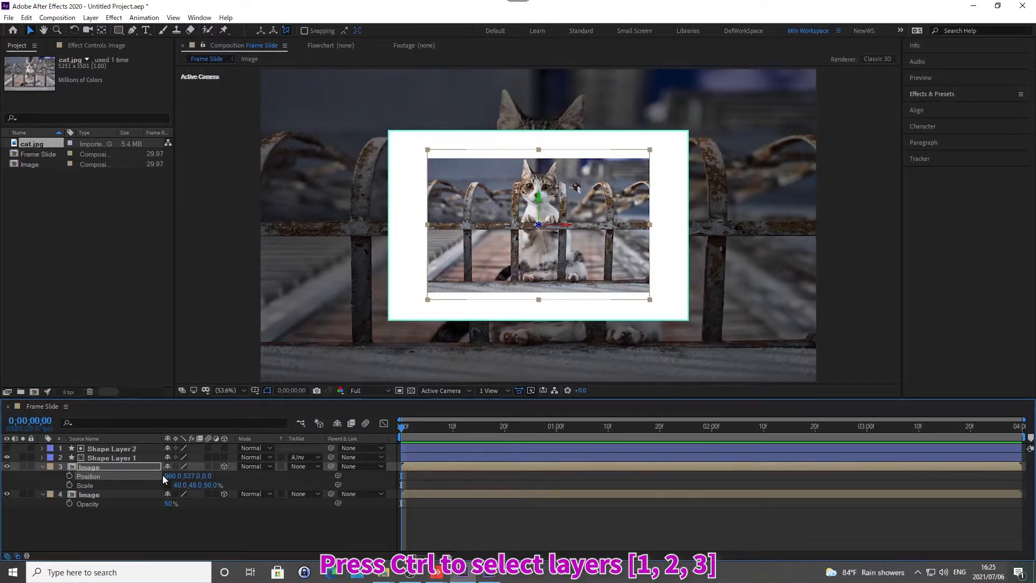
Pre-compose both shape layers and the upper Image layer as "Frame", moving all attributes into the new composition
left_click(163, 475)
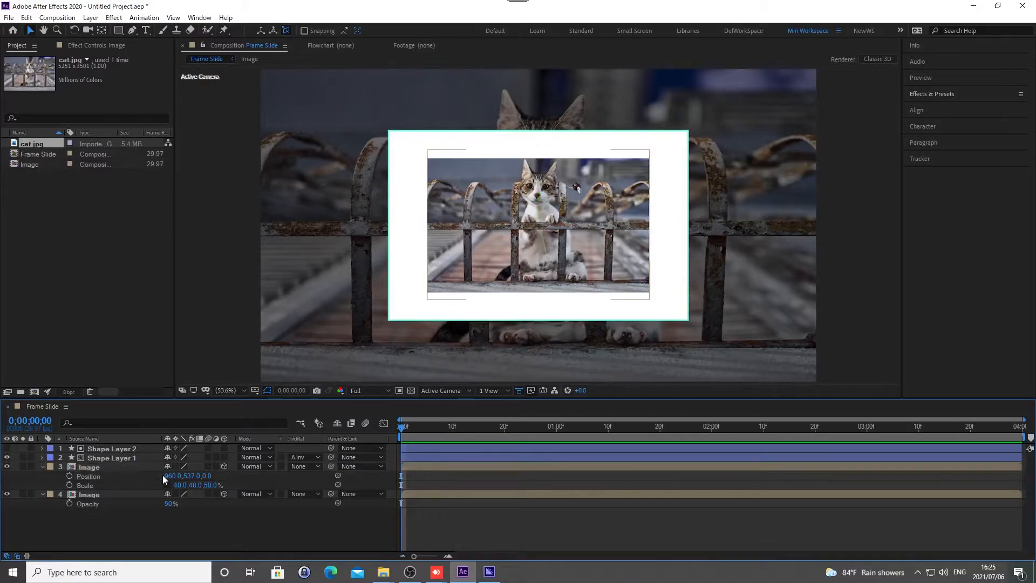
left_click(91, 448)
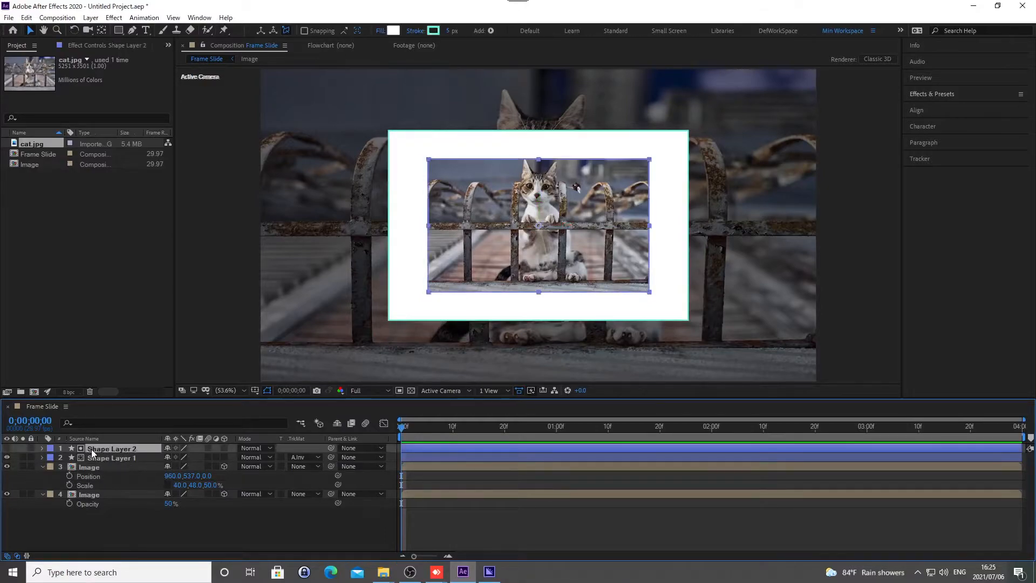
left_click(91, 457, "ctrl")
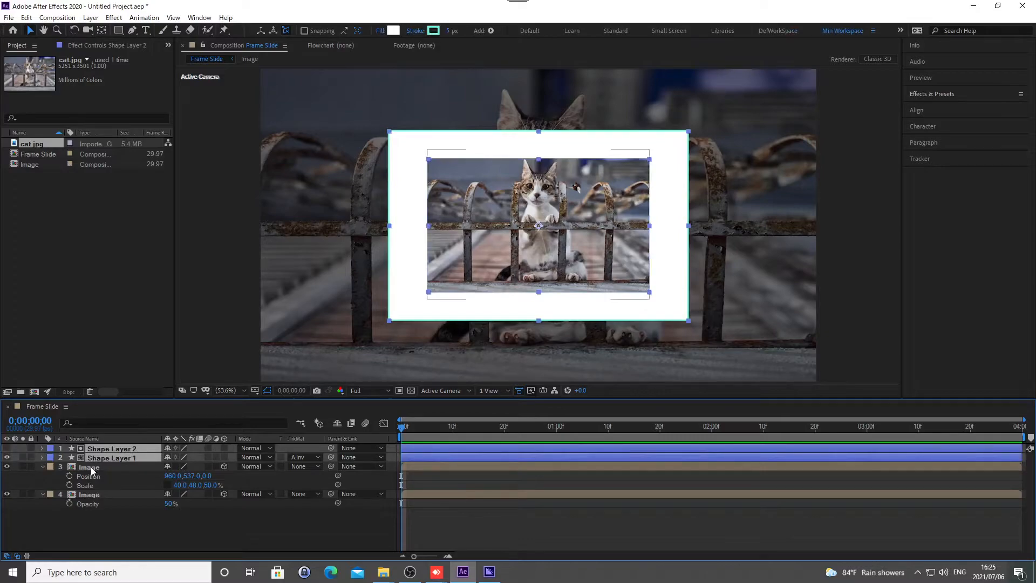
left_click(91, 467, "ctrl")
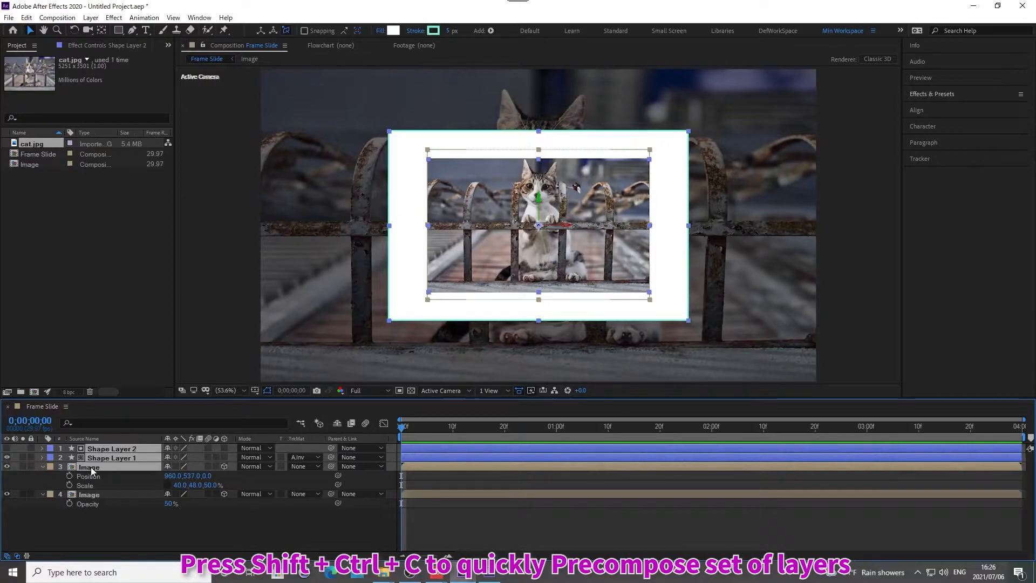
key("ctrl+shift+c")
type("Frame")
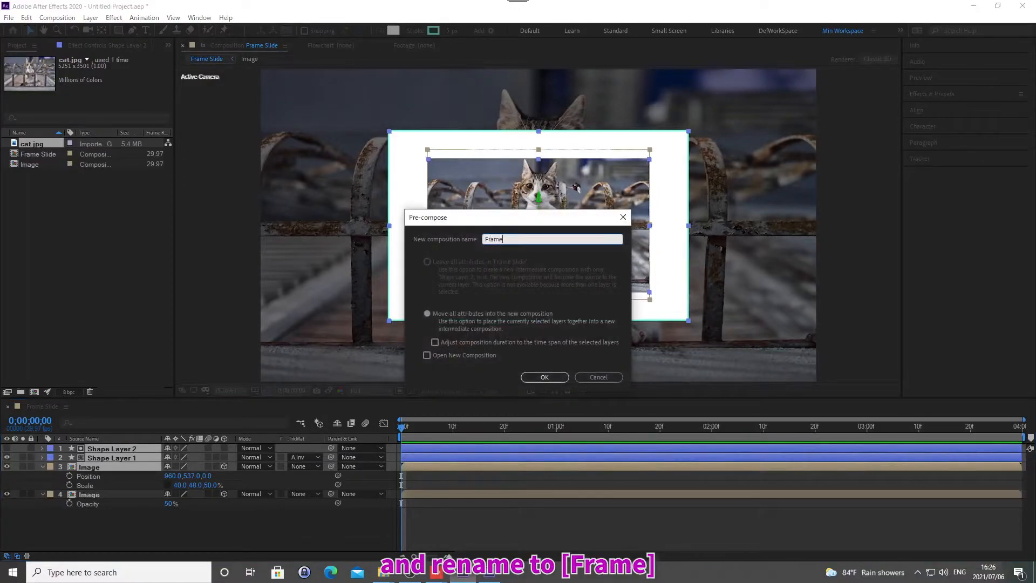
left_click(427, 314)
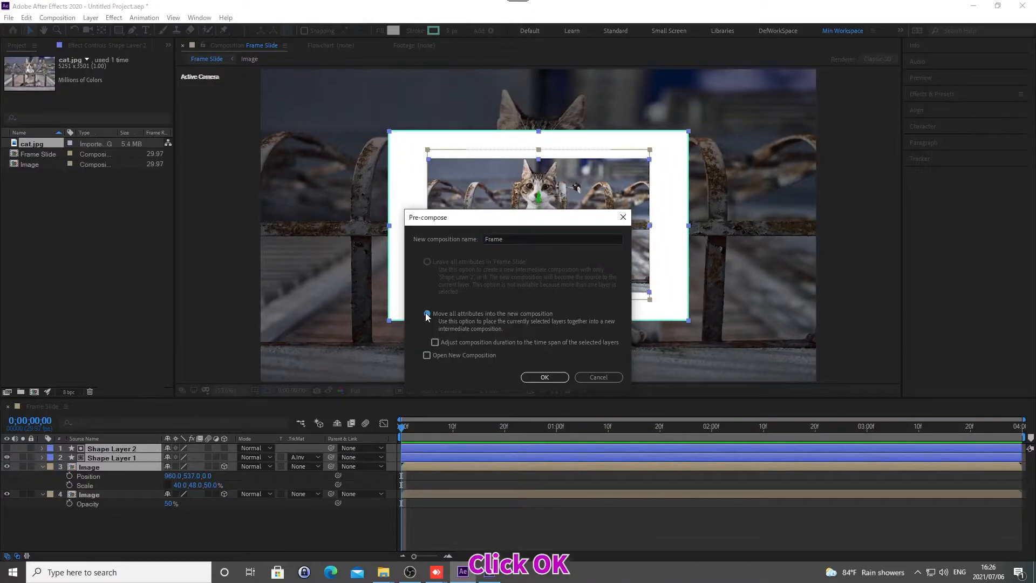
left_click(544, 377)
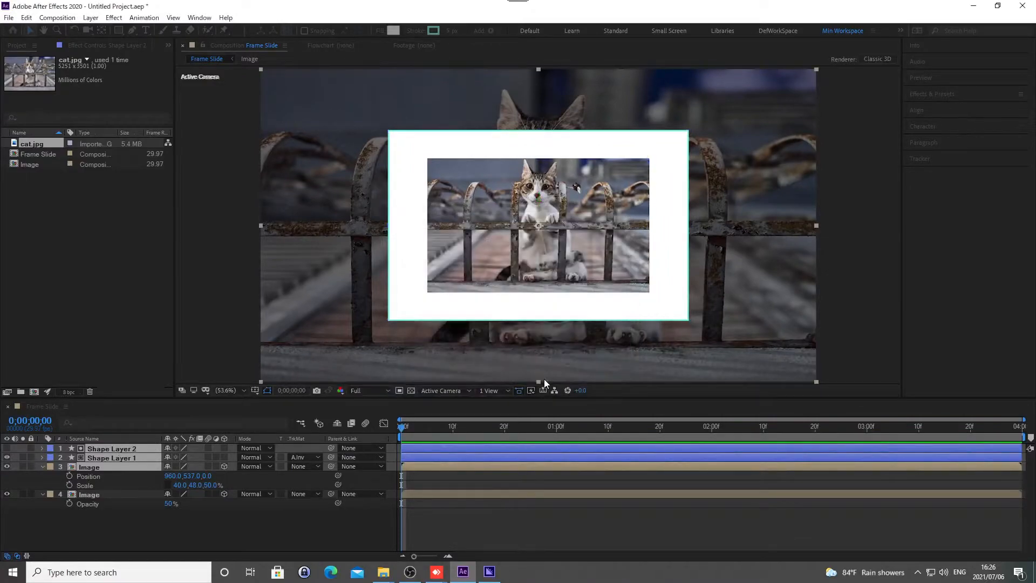
Make the Frame layer 3D and add the expression wiggle(8,6) to its Position, then collapse the layer
left_click(224, 448)
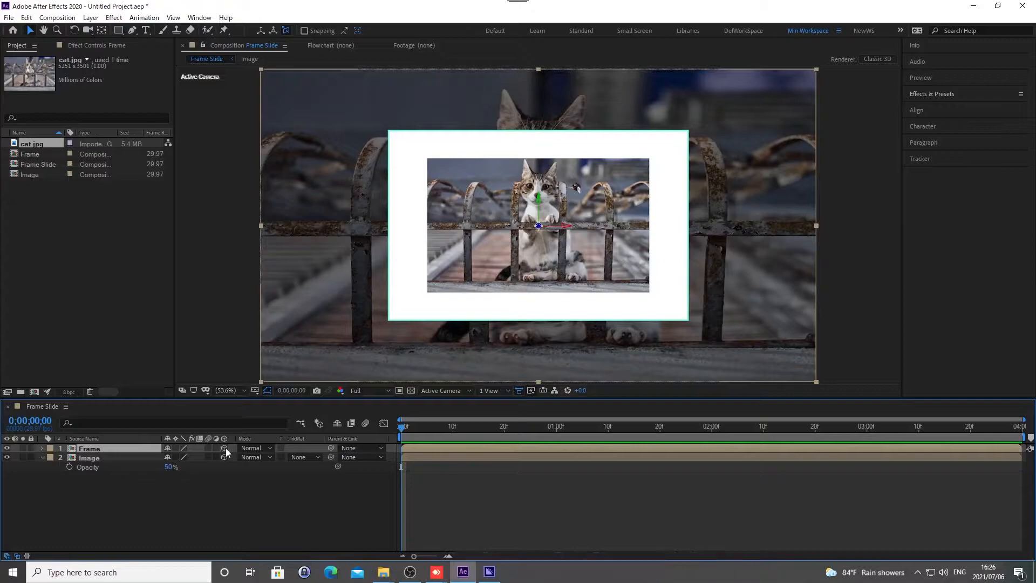
key("p")
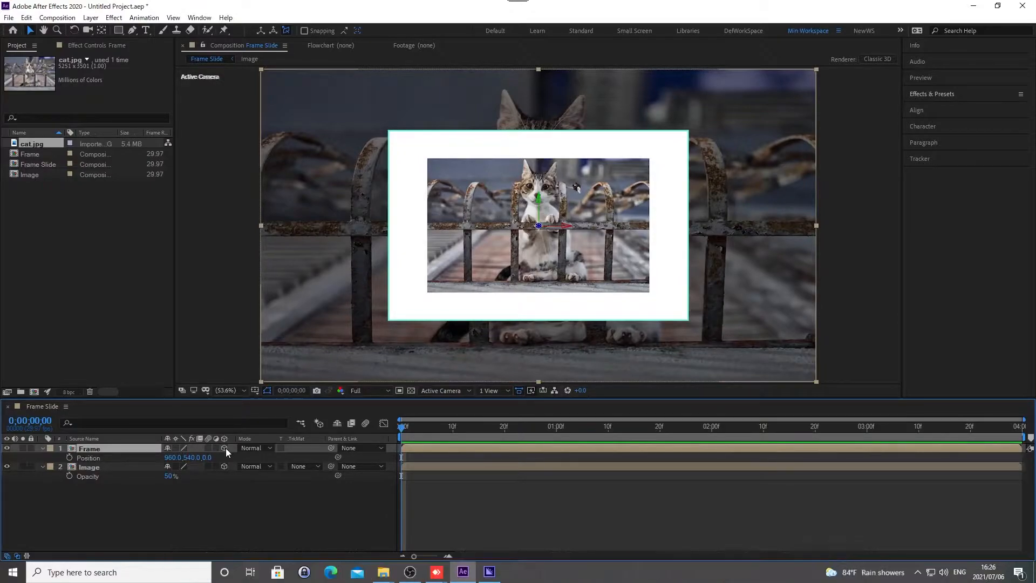
left_click(69, 457, "alt")
key("ctrl+v")
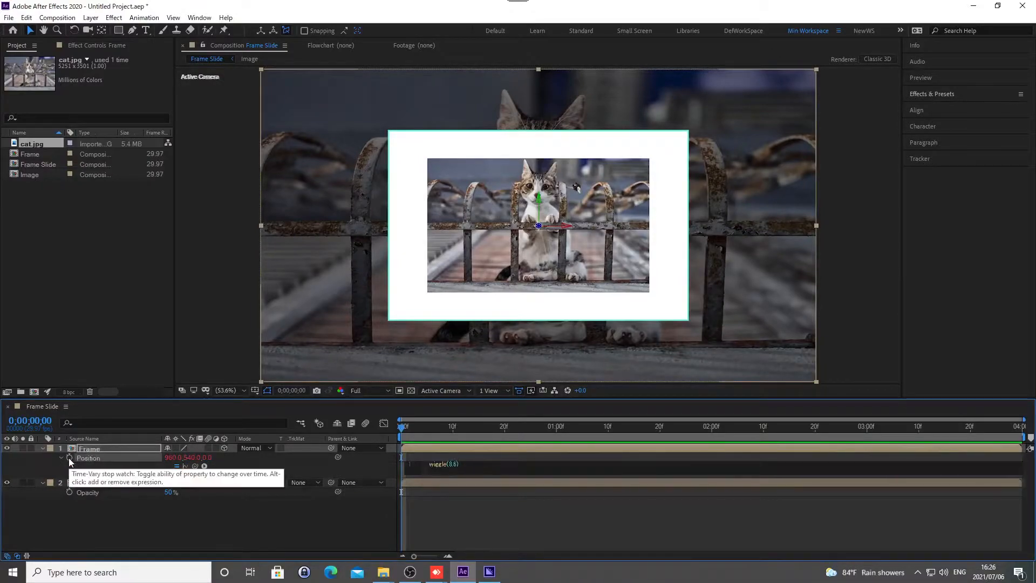
left_click(216, 408)
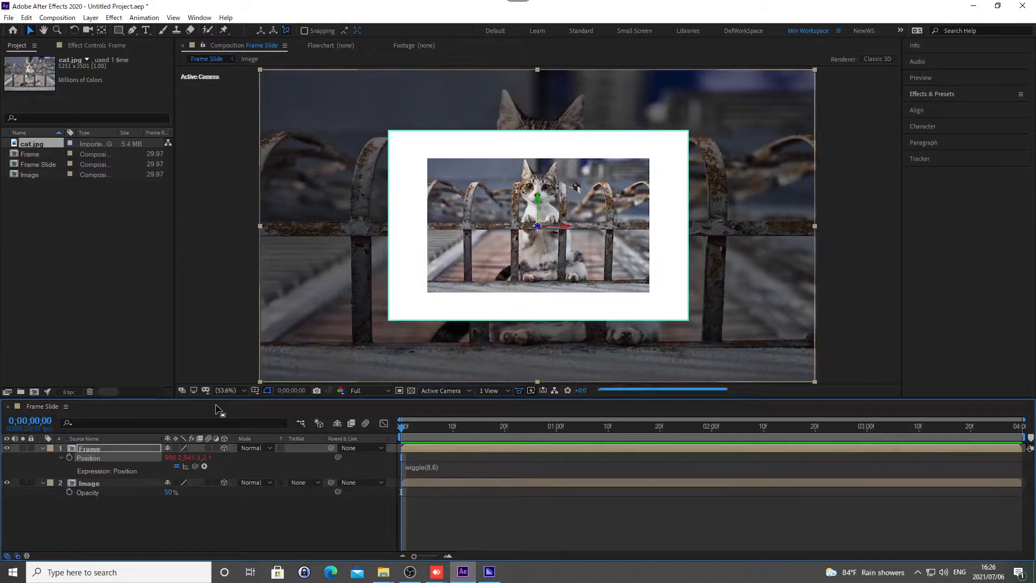
left_click(43, 448)
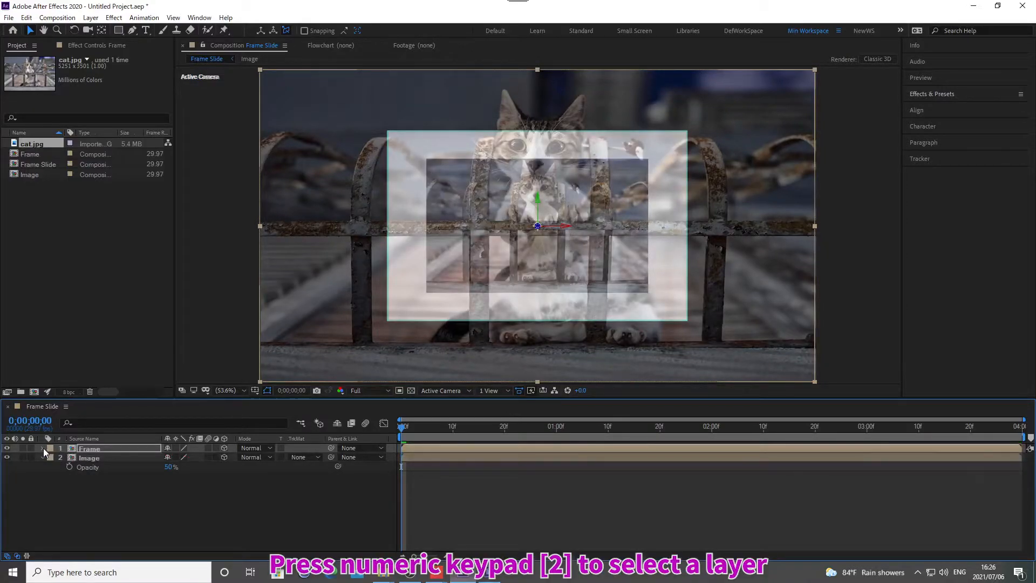
Draw an elliptical mask on the Image layer, as tall as the white frame and about two-thirds of the composition's width
key("KP_2")
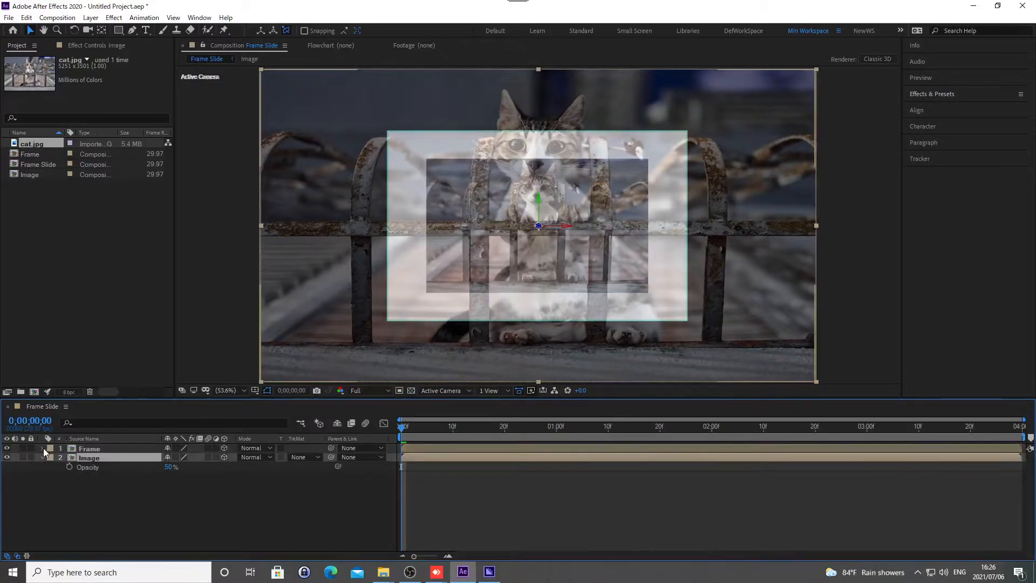
left_click(119, 30)
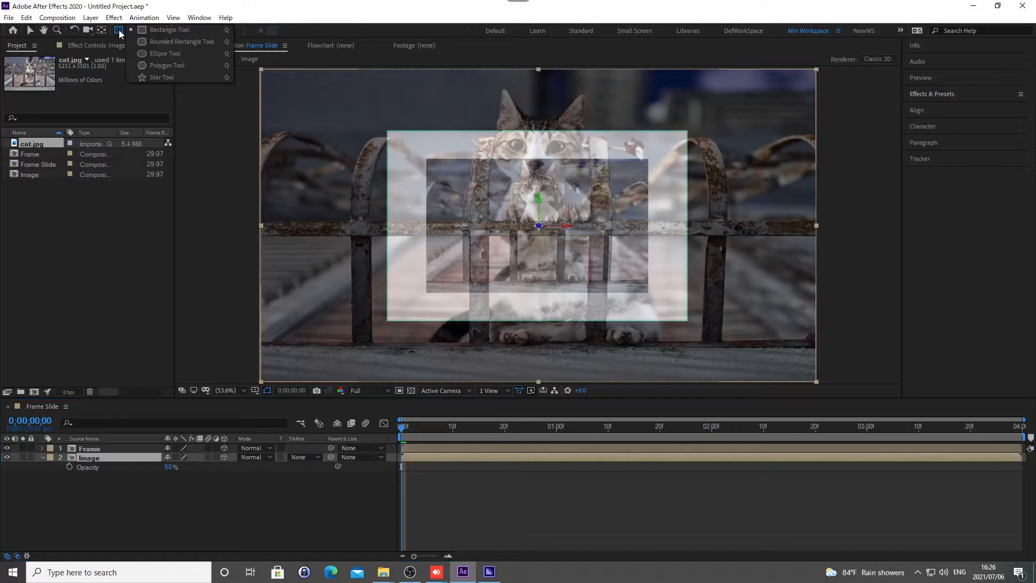
left_click(144, 54)
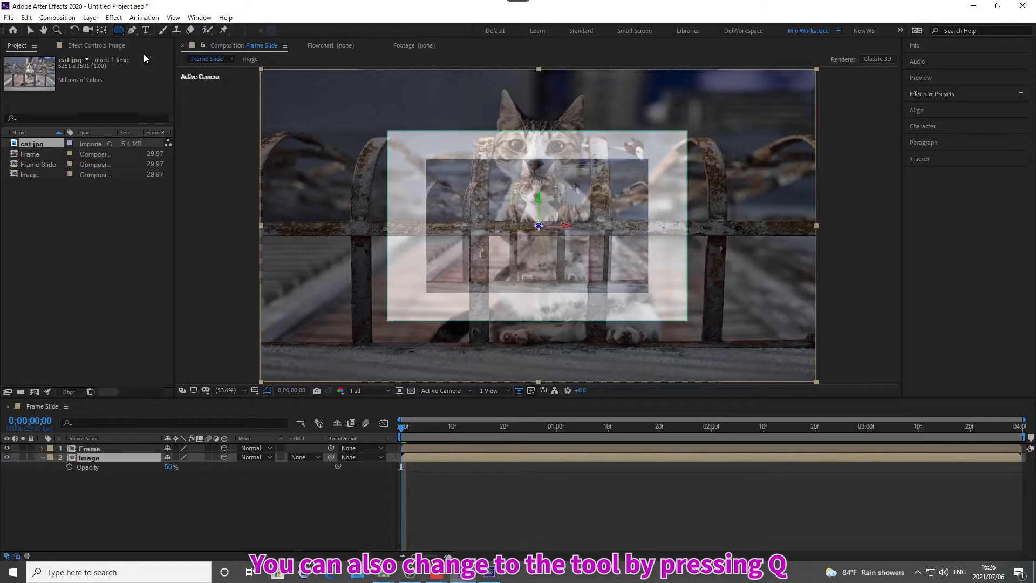
left_click_drag(358, 131, 730, 320)
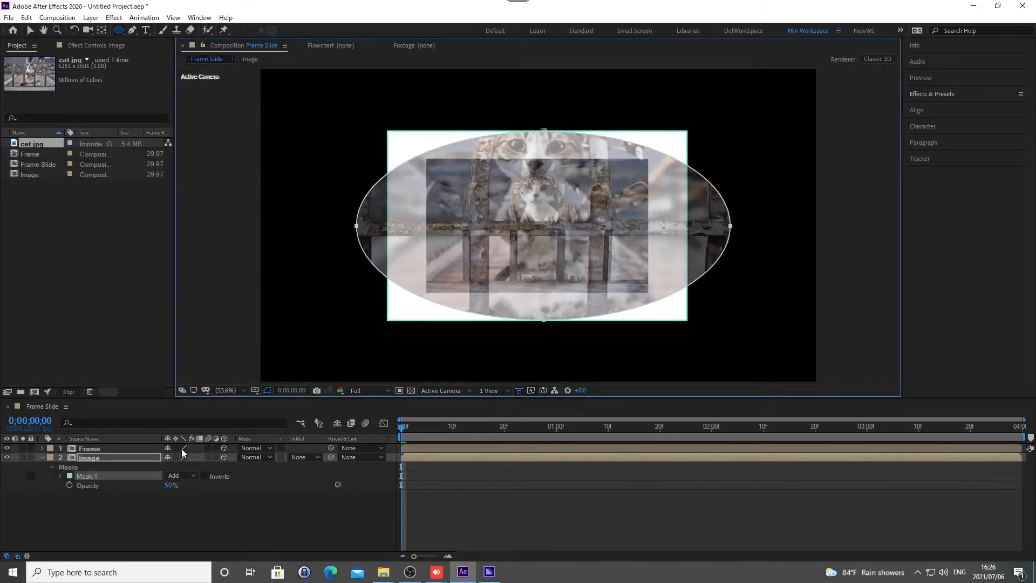
Set the ellipse mask's feather to 500 pixels and its expansion to 100 pixels, then return to the Selection tool
left_click(60, 476)
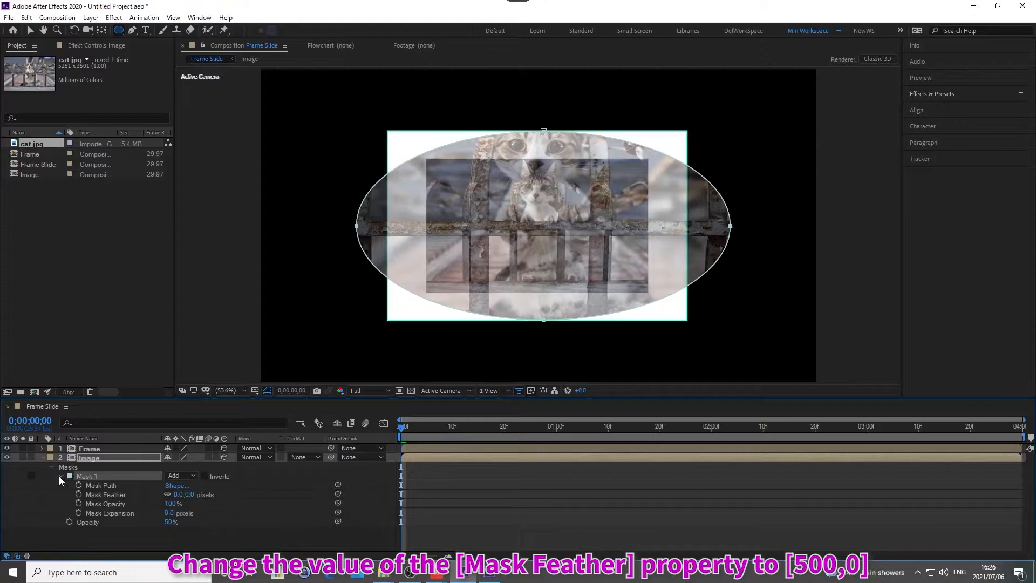
left_click(180, 494)
type("500")
key("Return")
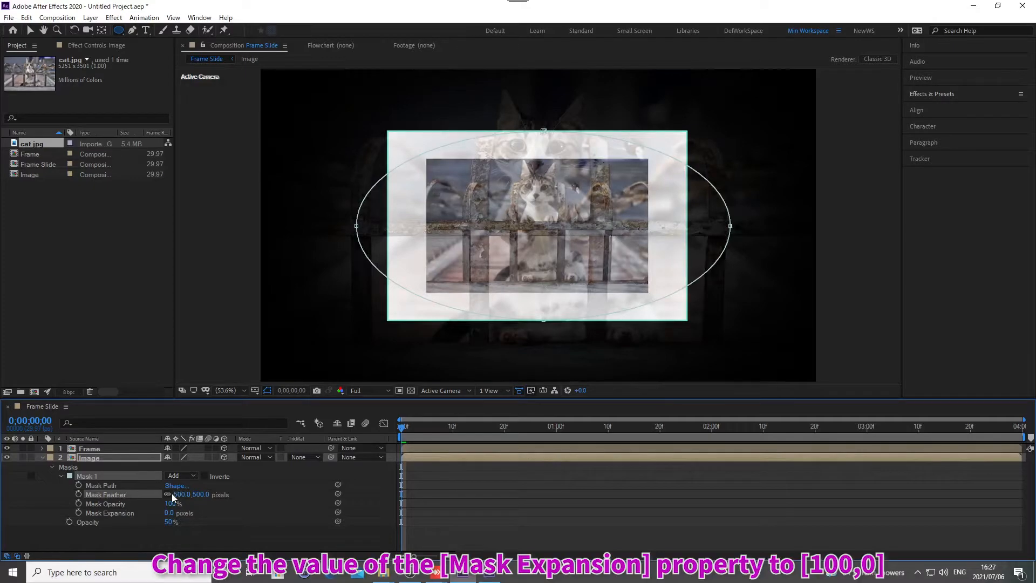
left_click(169, 513)
type("100")
key("Return")
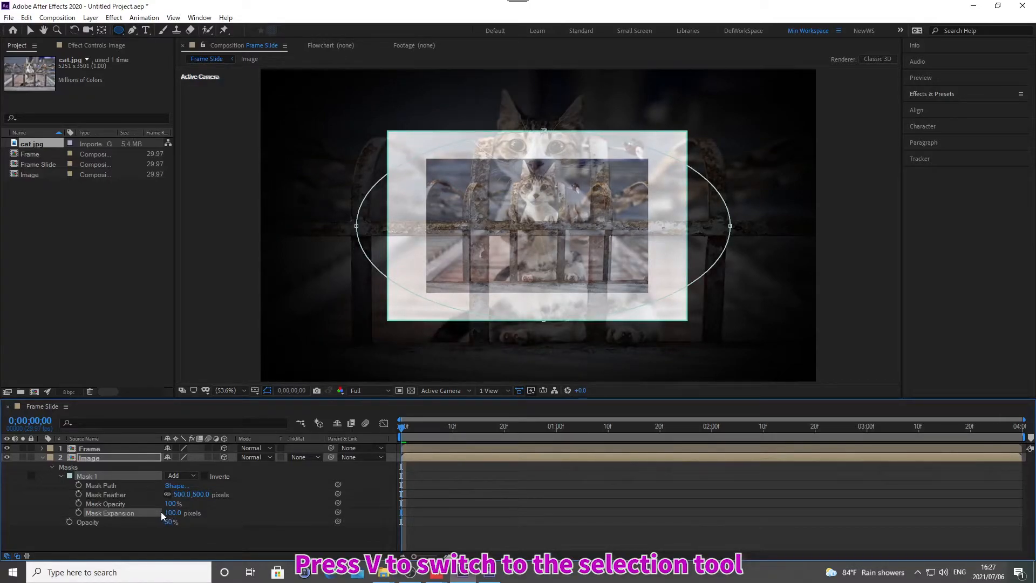
key("v")
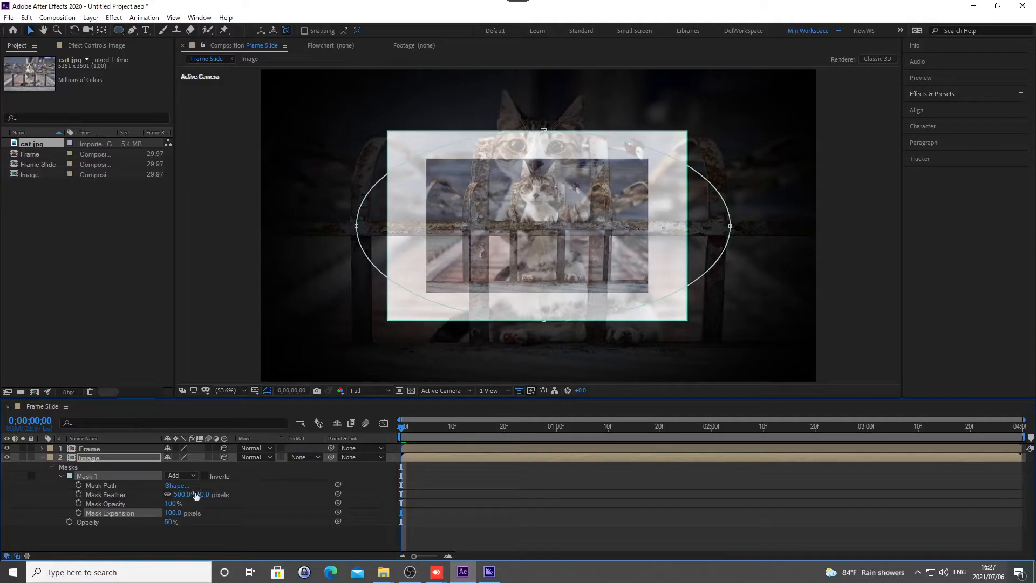
Find the CC Radial Fast Blur effect and apply it to the masked Image layer
left_click(932, 94)
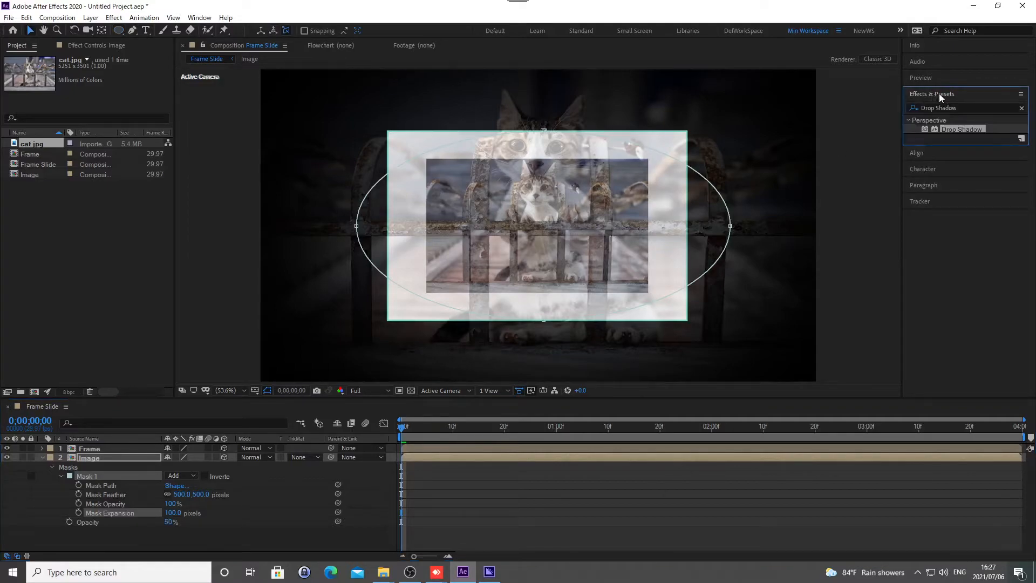
left_click(1022, 108)
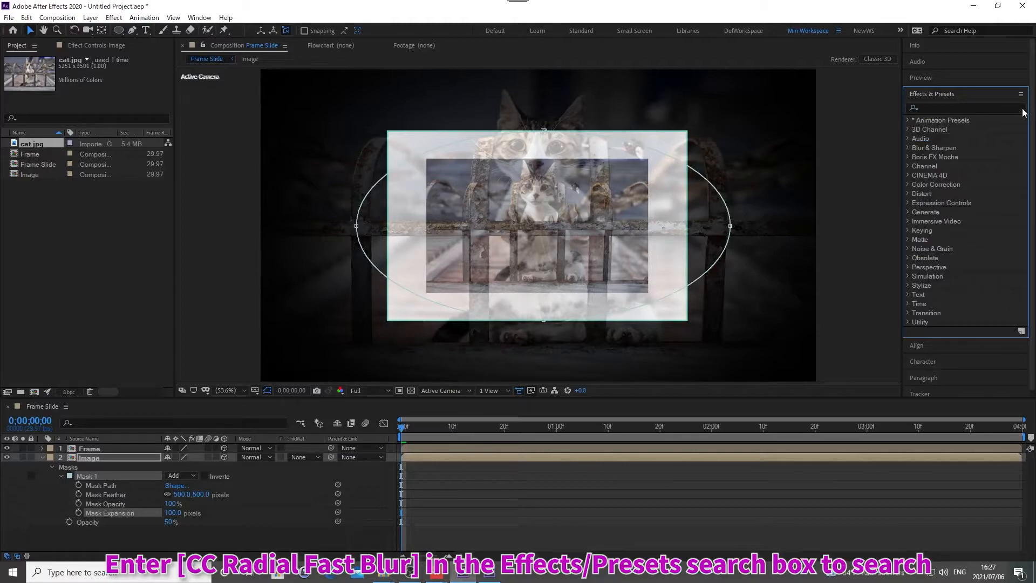
left_click(931, 108)
type("cC Radial Fast Blur")
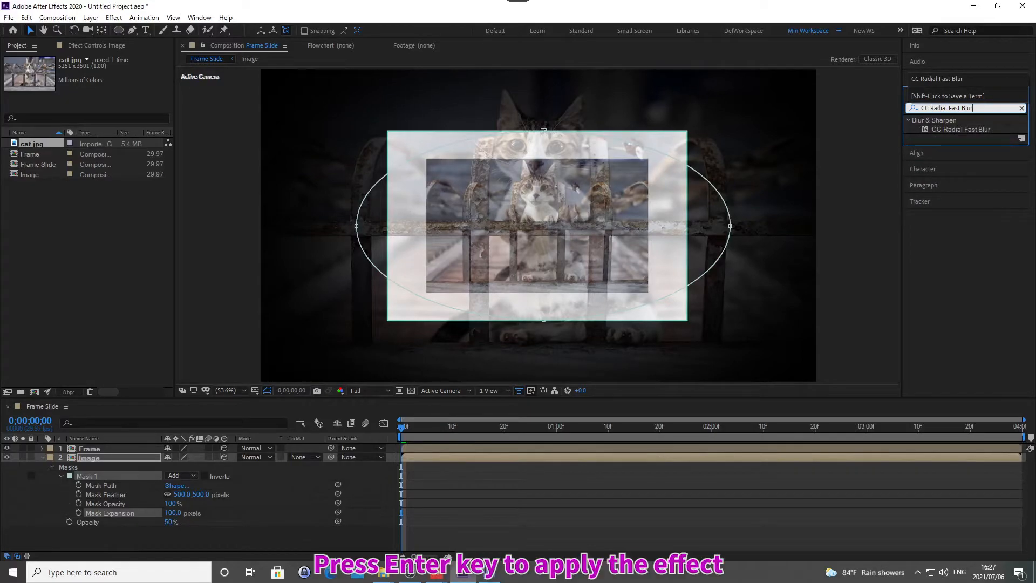
key("Return")
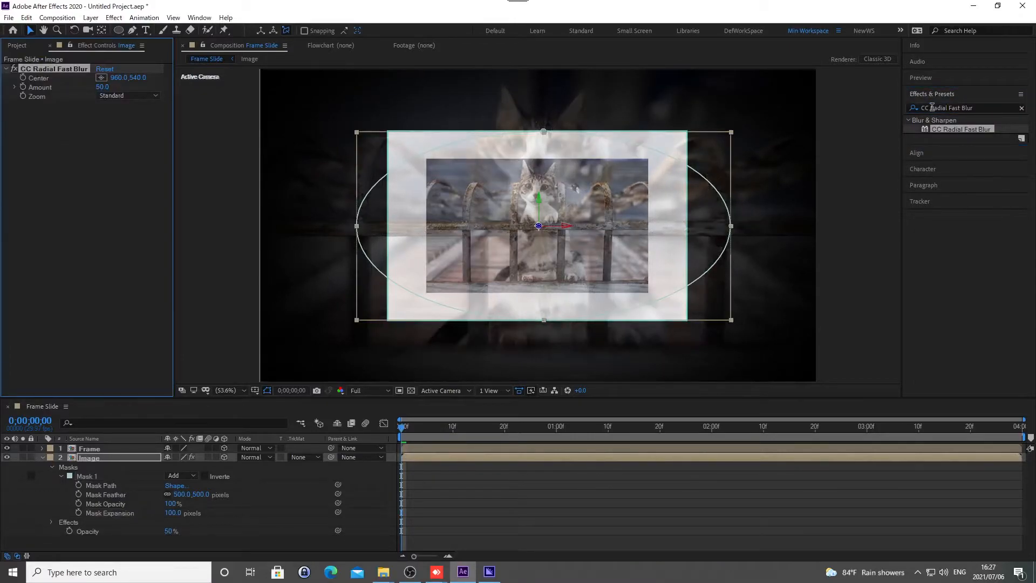
left_click(934, 94)
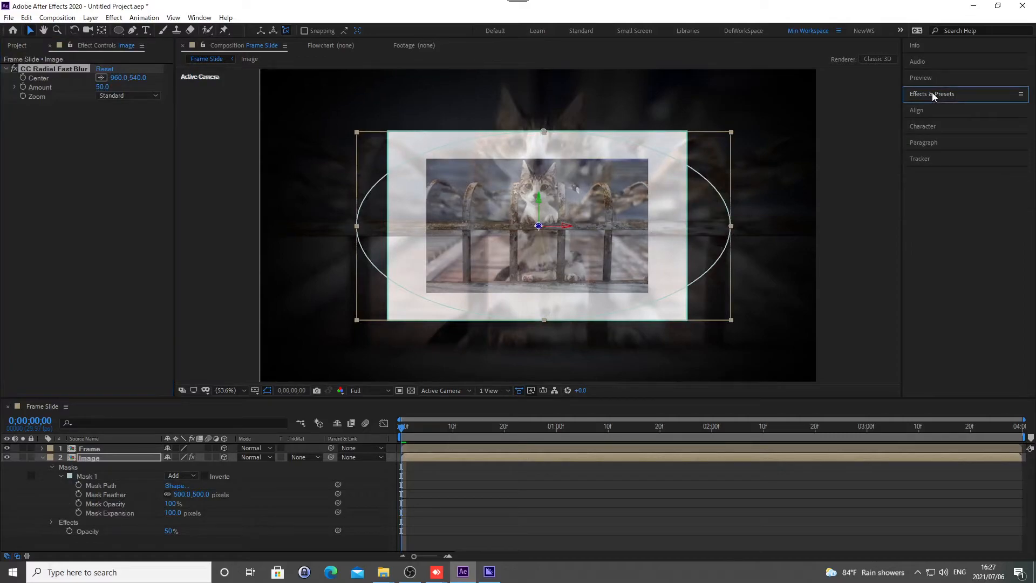
Find the Drop Shadow effect and apply it to the Frame layer
left_click(134, 448)
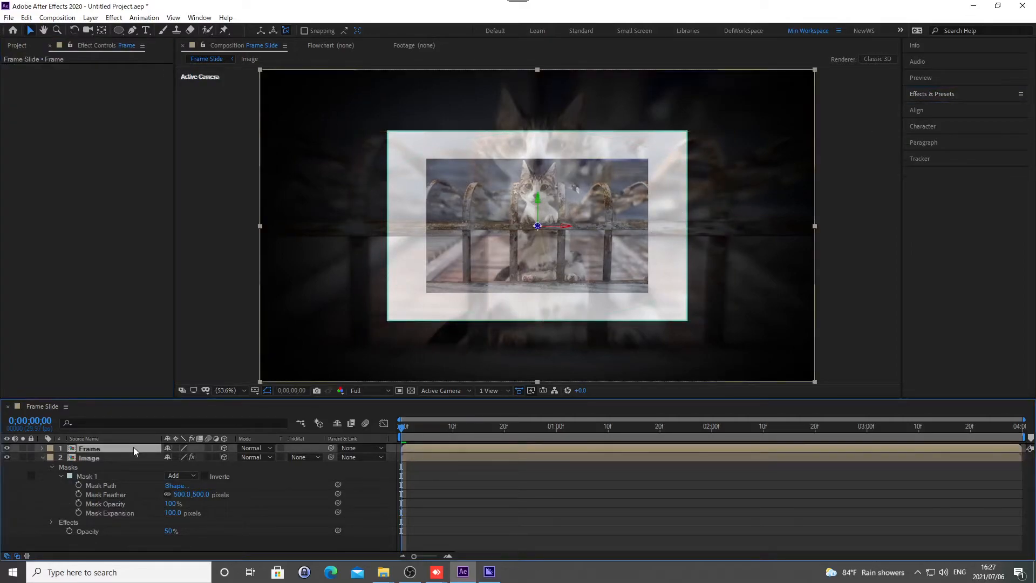
left_click(933, 94)
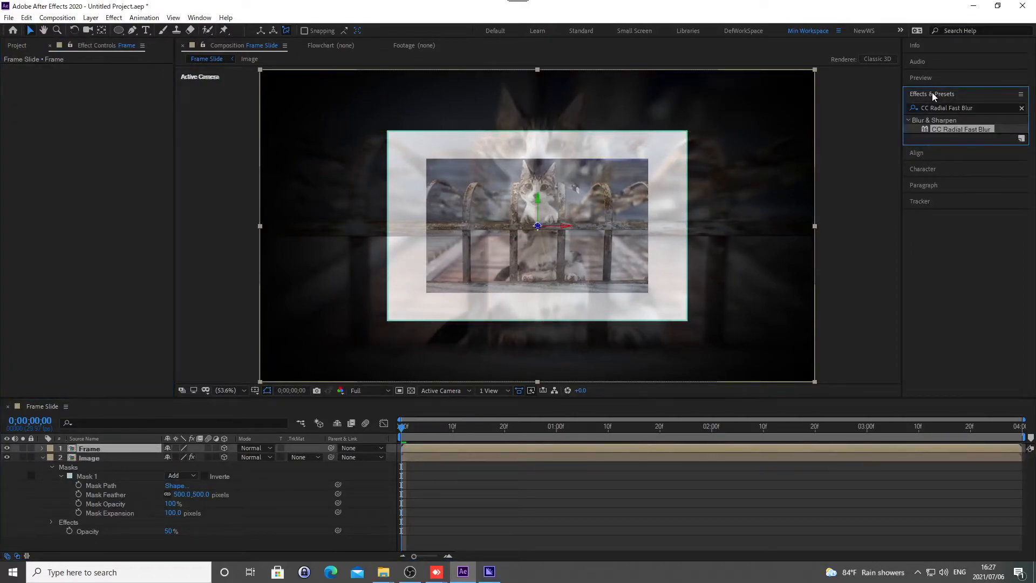
left_click(1021, 108)
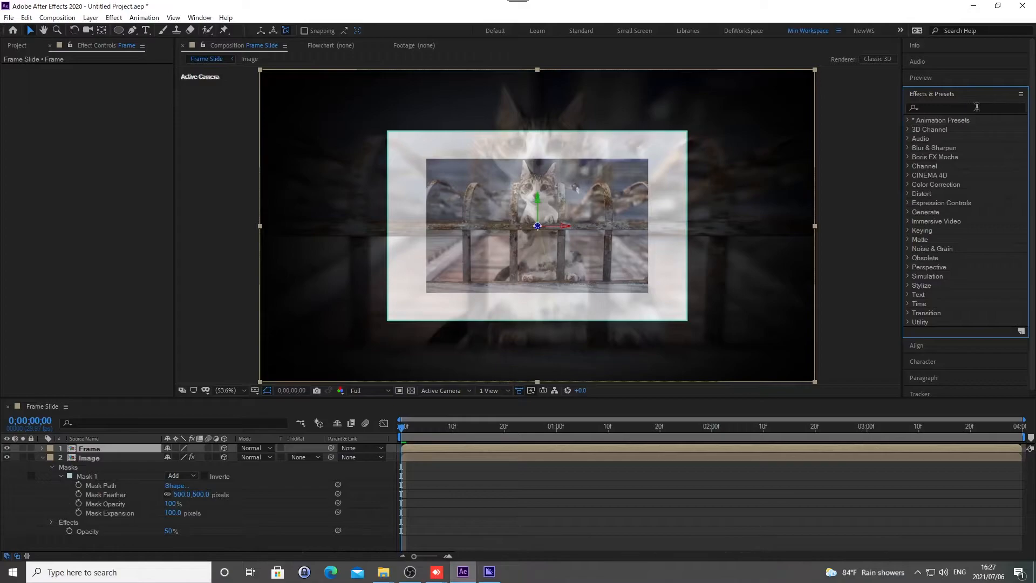
left_click(932, 108)
type("Drop Shadow")
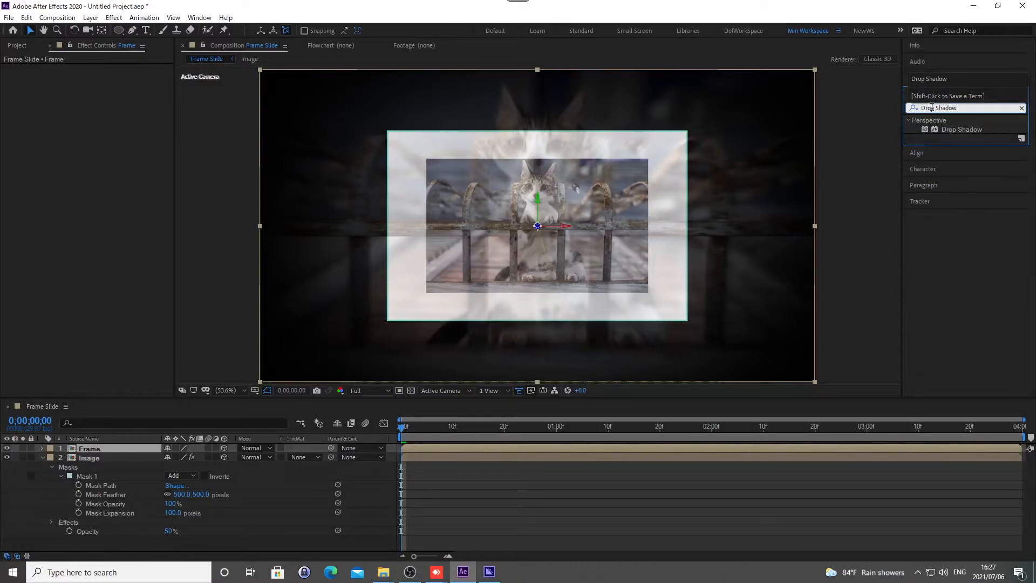
key("Return")
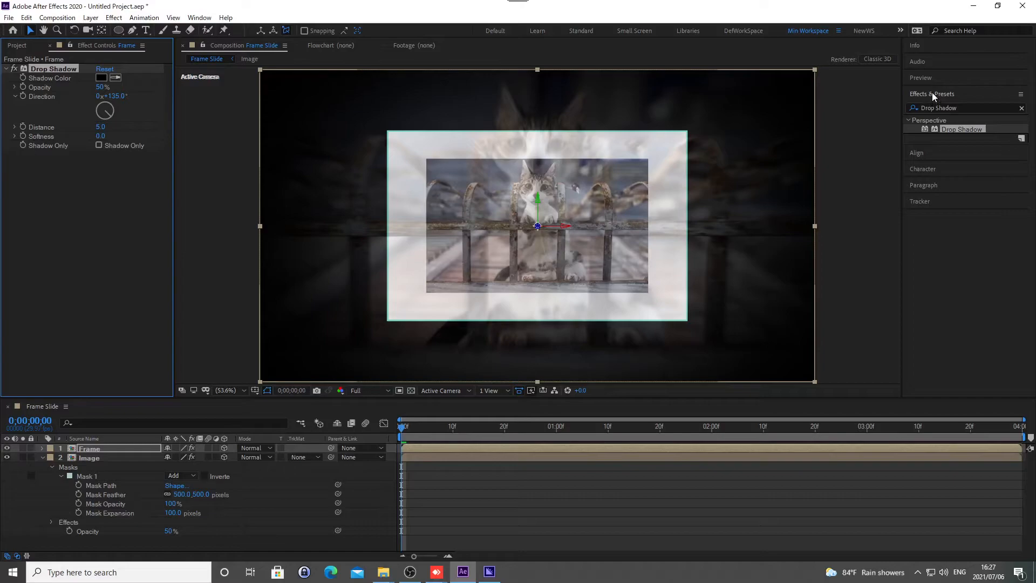
left_click(932, 92)
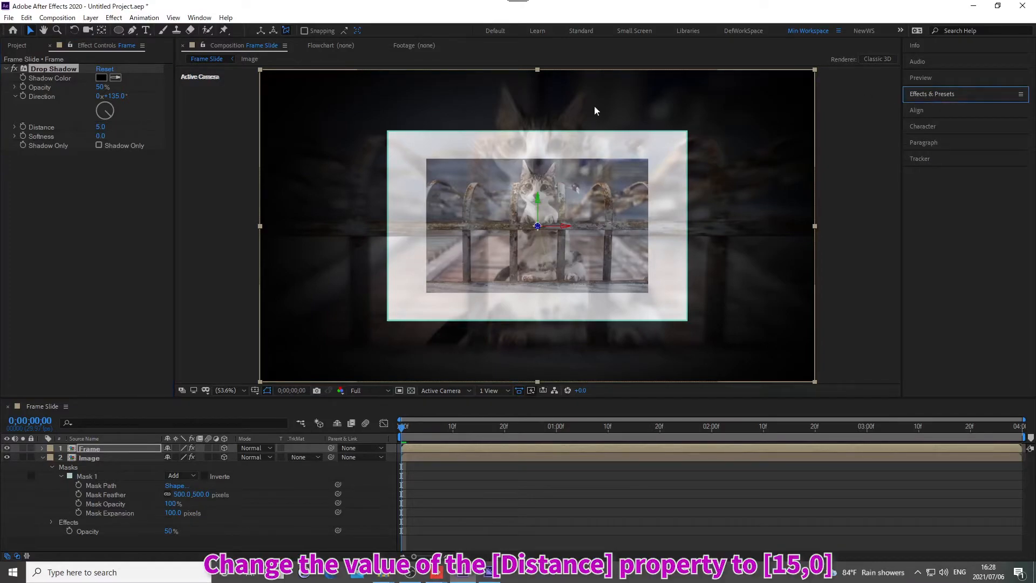
Set the Frame layer's drop shadow distance to 15 and its softness to 93
left_click(99, 126)
type("15")
key("Return")
left_click(100, 136)
type("93")
key("Return")
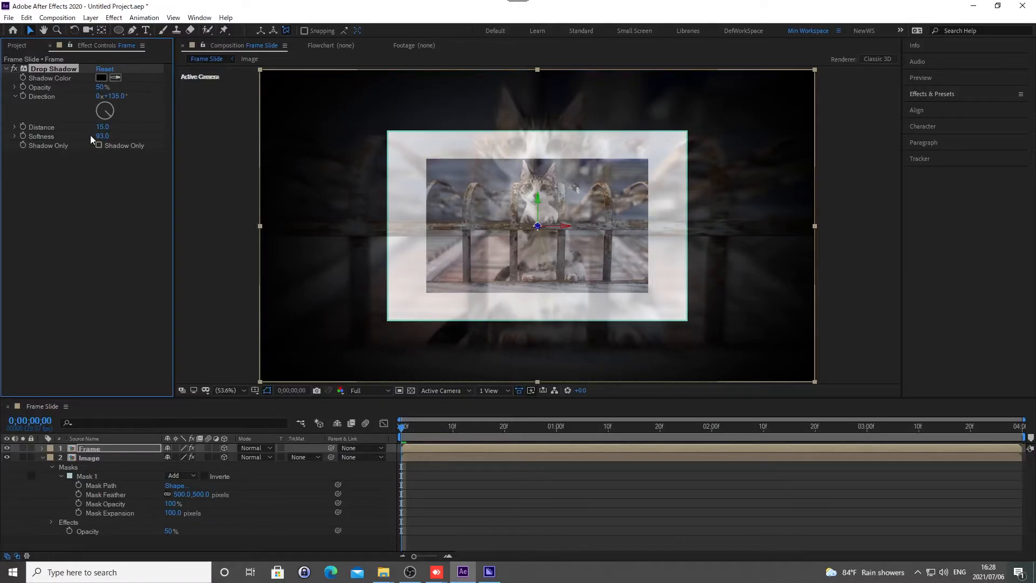
Start keyframing the Frame layer's Z Rotation at 0;00;00;00 with a value of 6°
key("r")
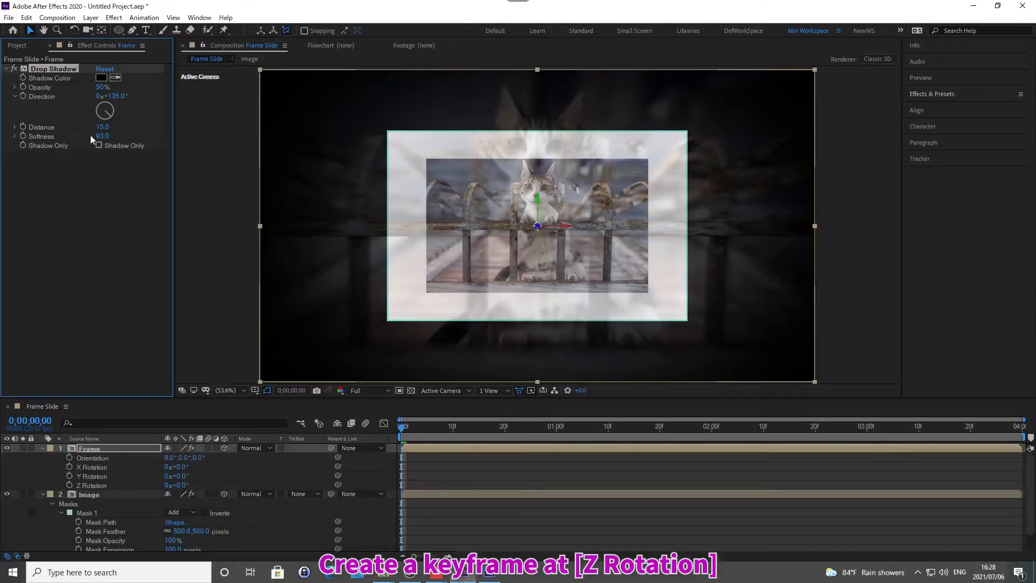
left_click(69, 485)
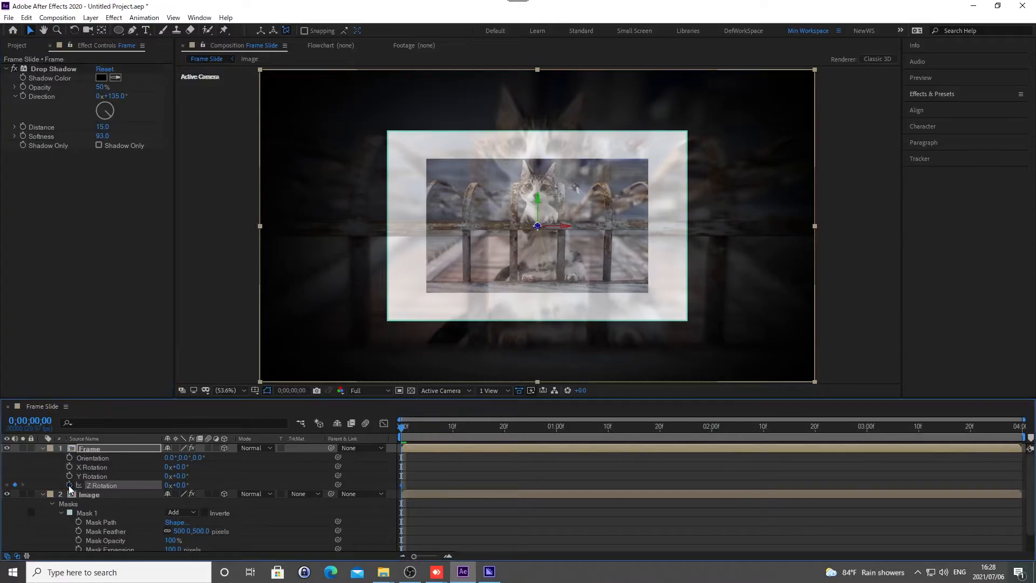
left_click(179, 485)
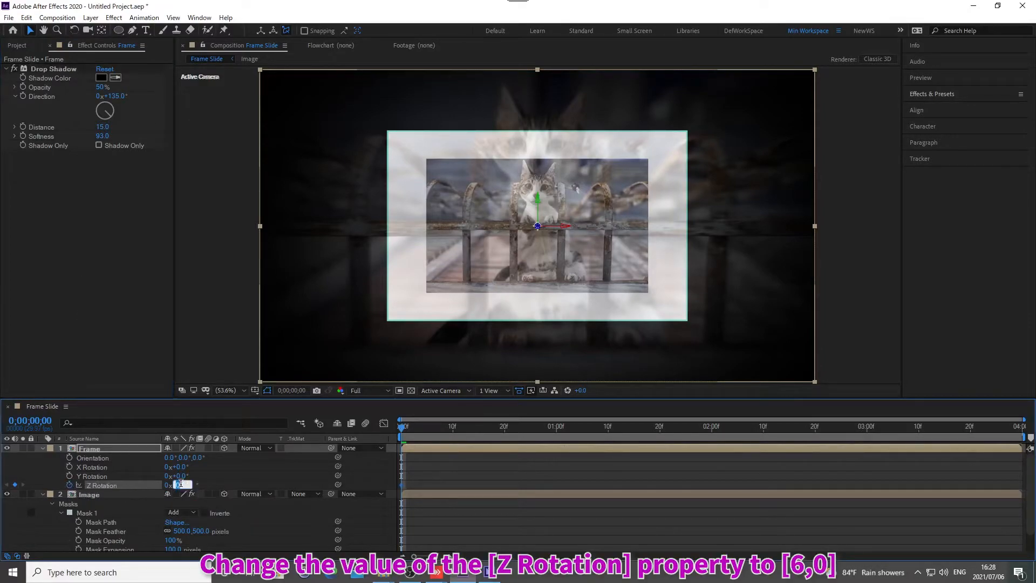
type("6")
key("Return")
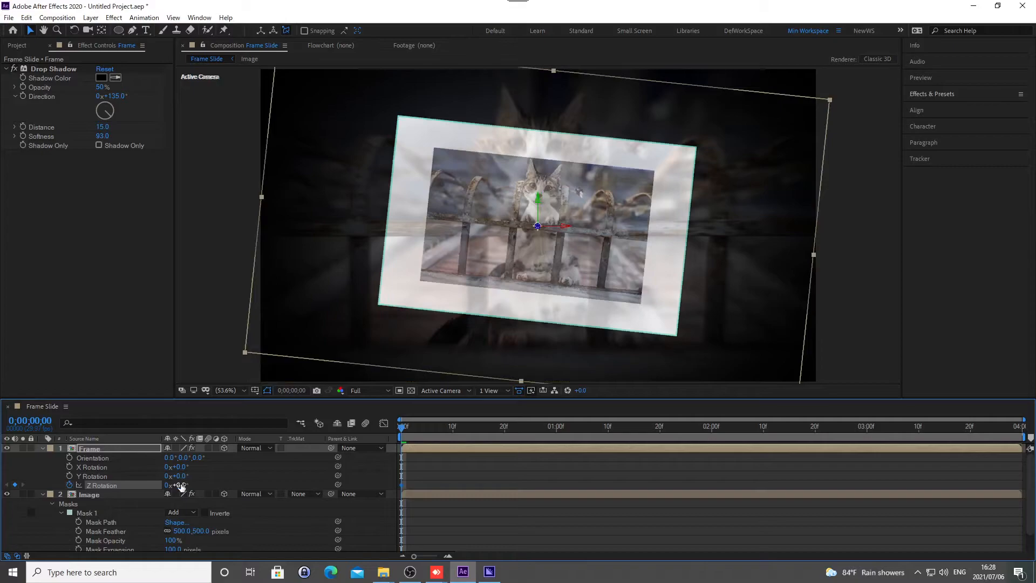
Go to 0;00;01;00 and set the Frame layer's Z Rotation to 0° there
key("alt+shift+j")
type("0;")
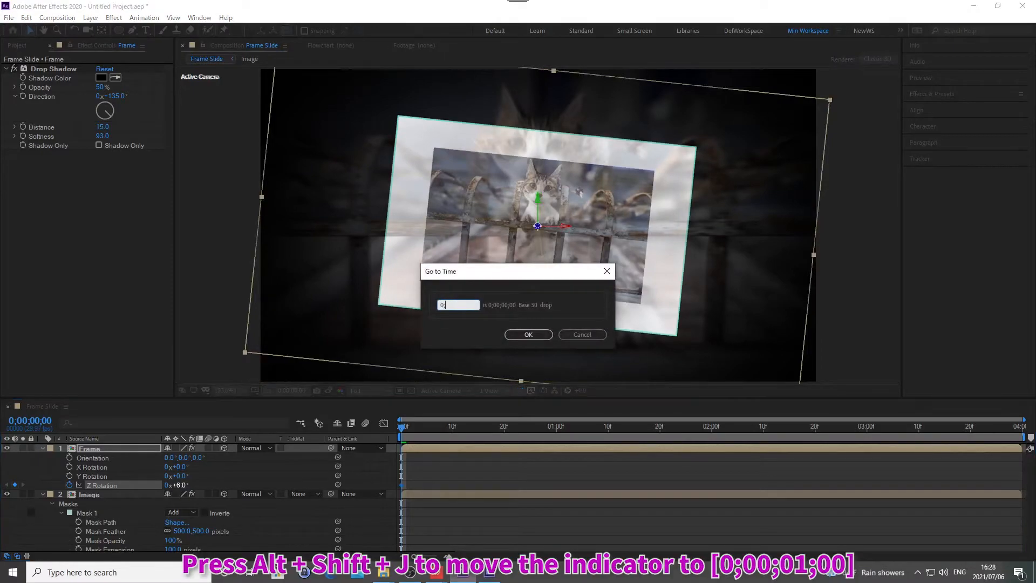
type("00;01;00")
key("Return")
left_click(181, 484)
type("0")
key("Return")
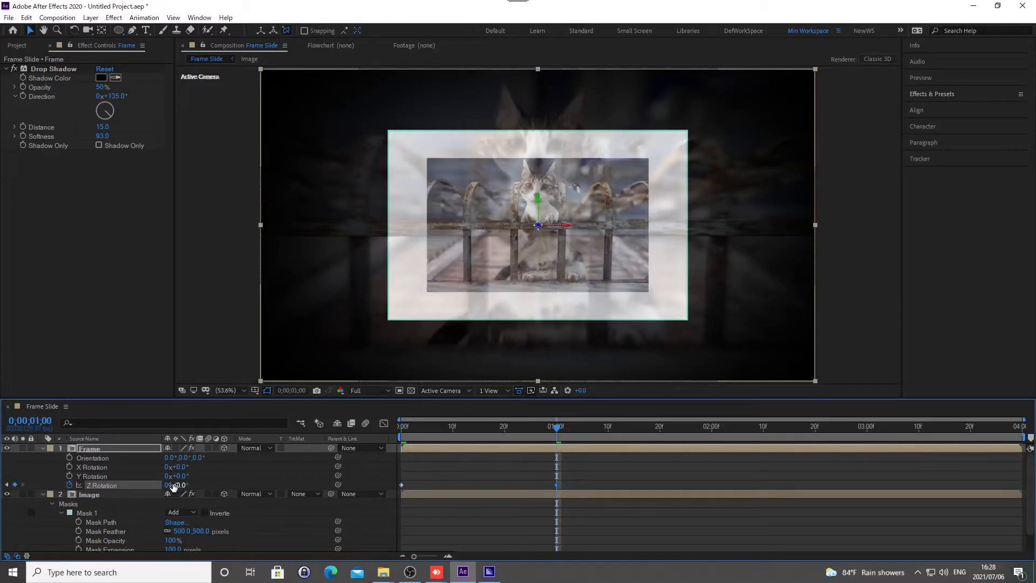
Go to 0;00;02;00, set the Frame layer's Z Rotation to -6°, and collapse the layer
key("alt+shift+j")
type("0;00;02;00")
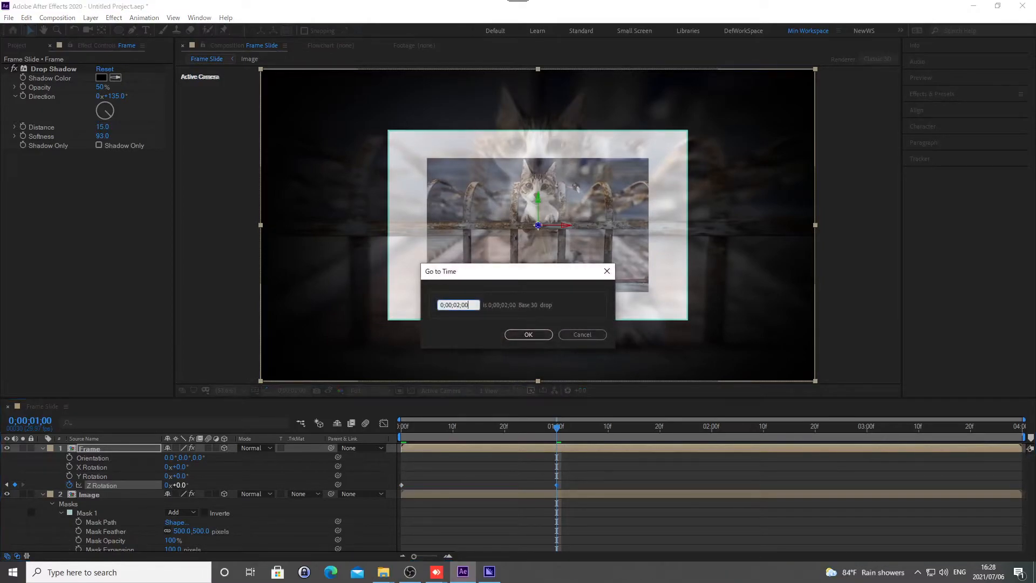
key("Return")
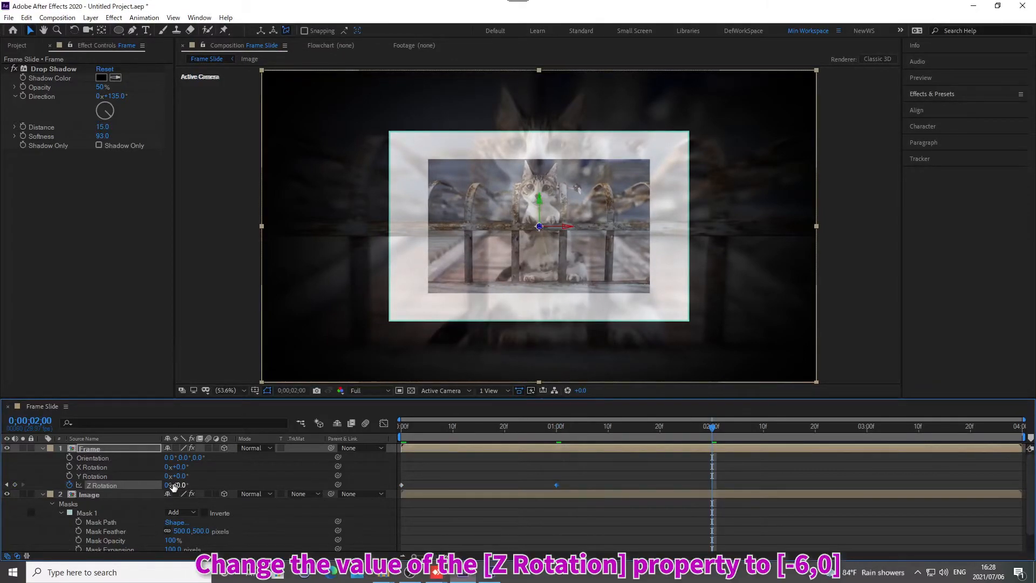
left_click(180, 485)
type("-6")
key("Return")
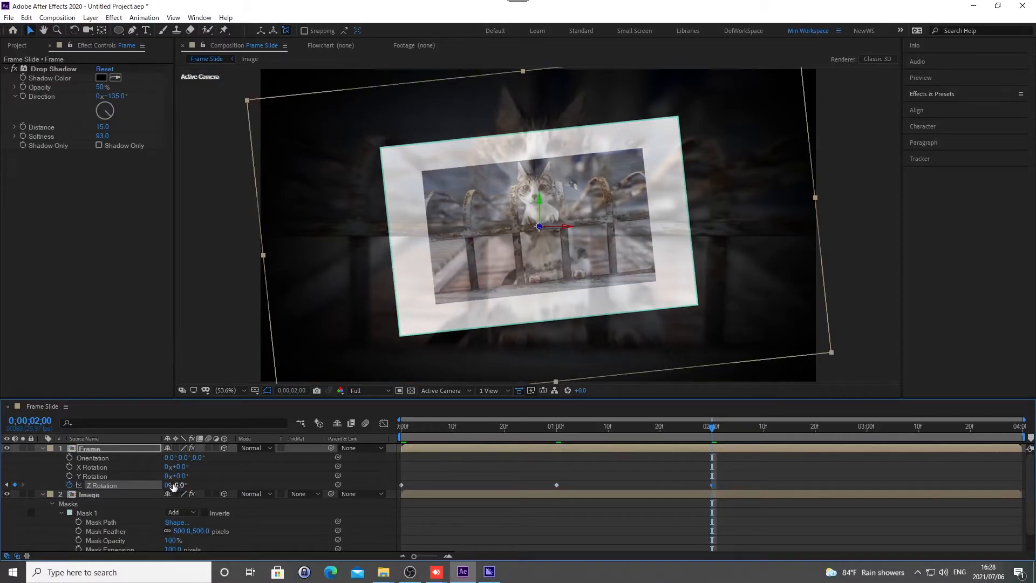
left_click(43, 448)
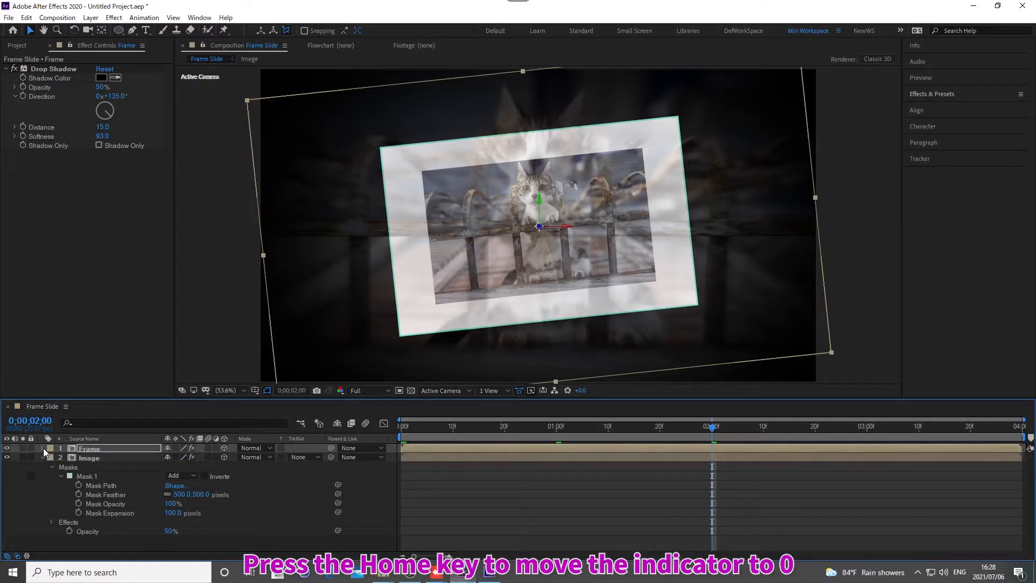
Return to the composition's start and add a two-node camera with the 50mm preset
key("Home")
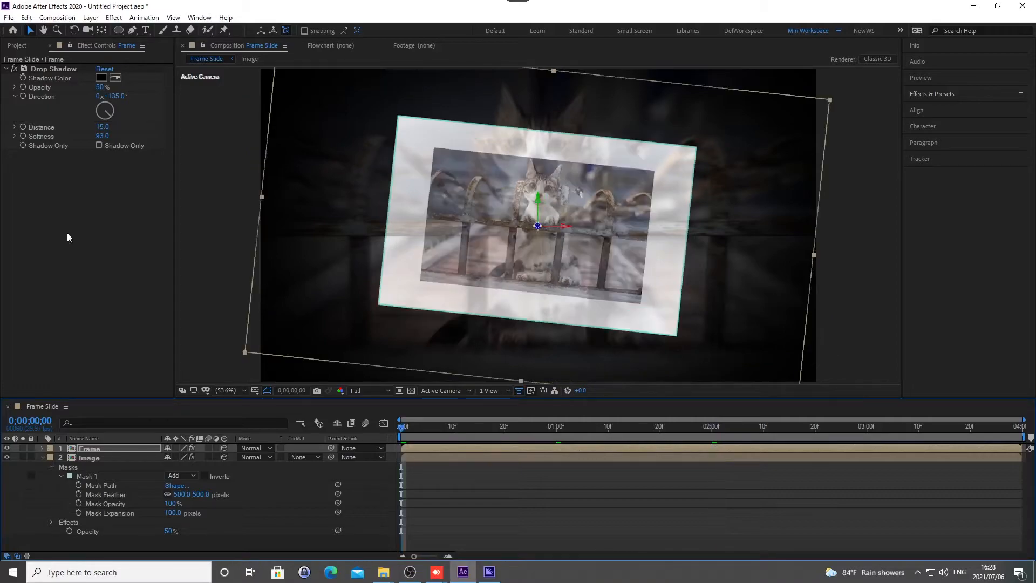
left_click(91, 17)
mouse_move(105, 33)
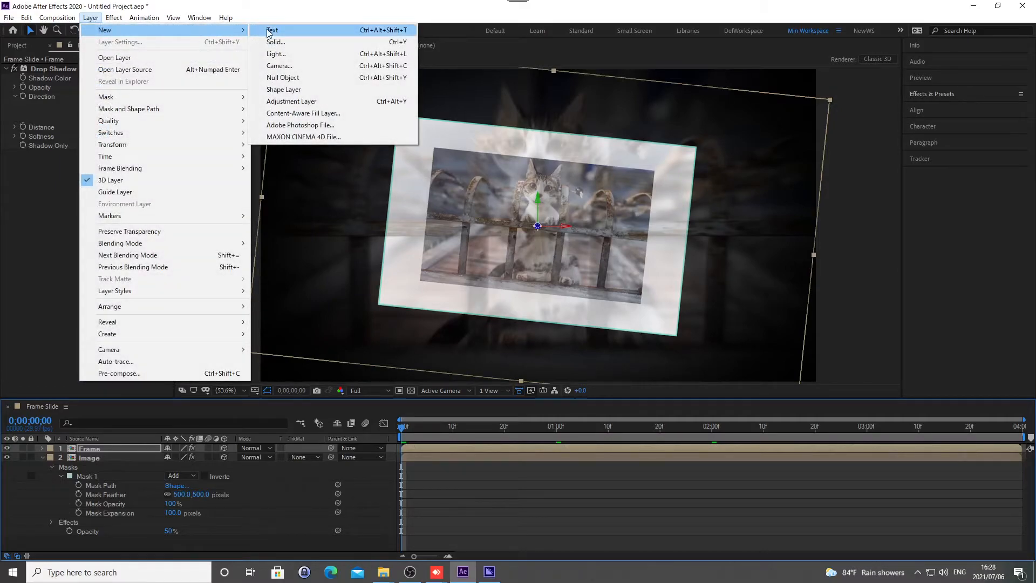
left_click(279, 66)
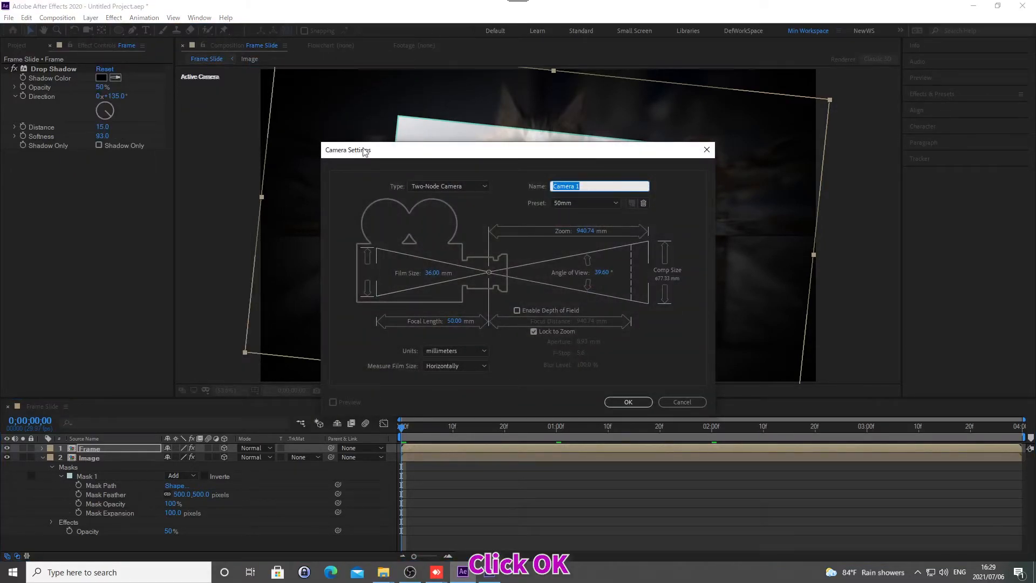
left_click(627, 402)
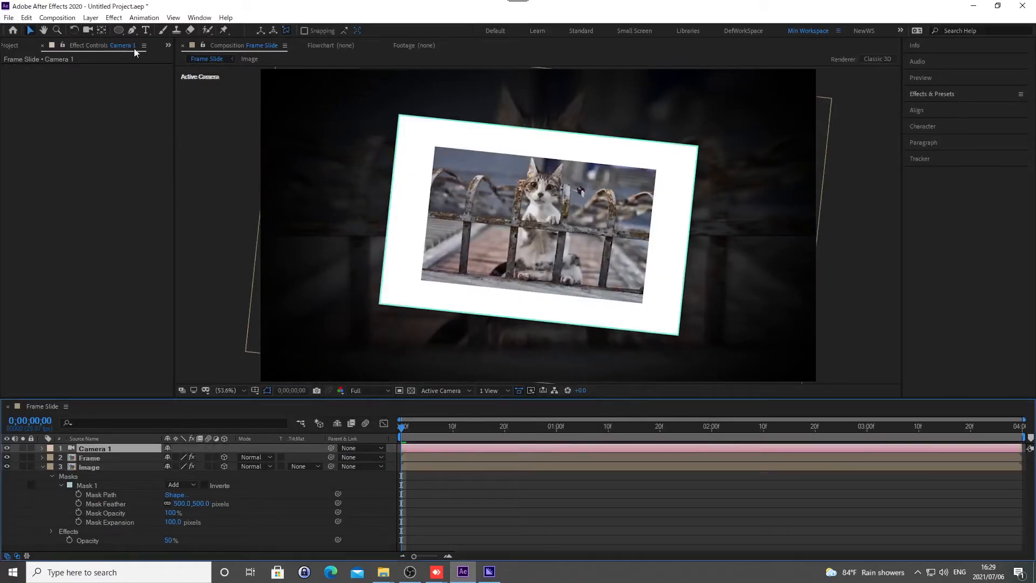
Add a null object layer and make it the parent of the camera layer
left_click(91, 18)
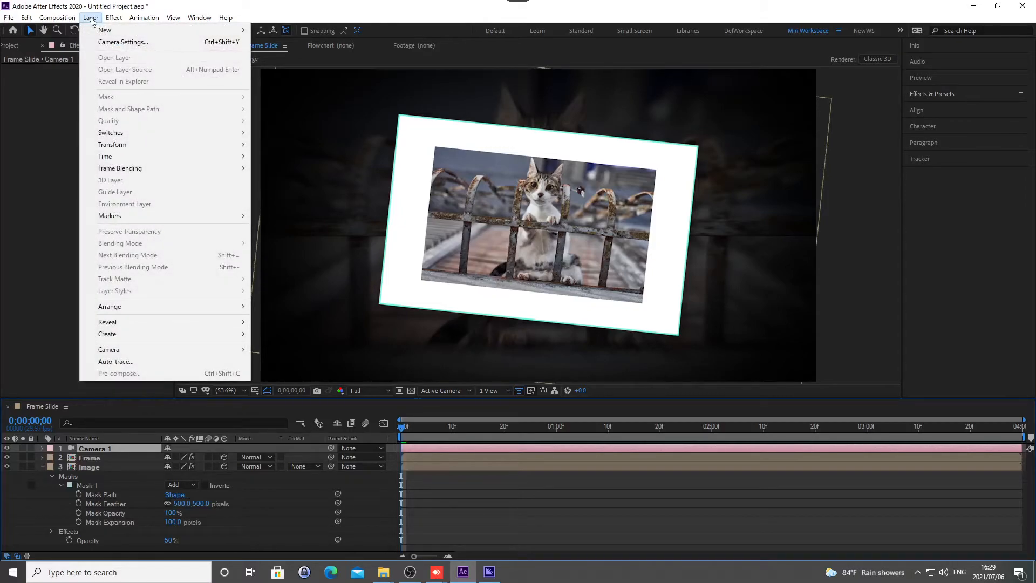
mouse_move(106, 33)
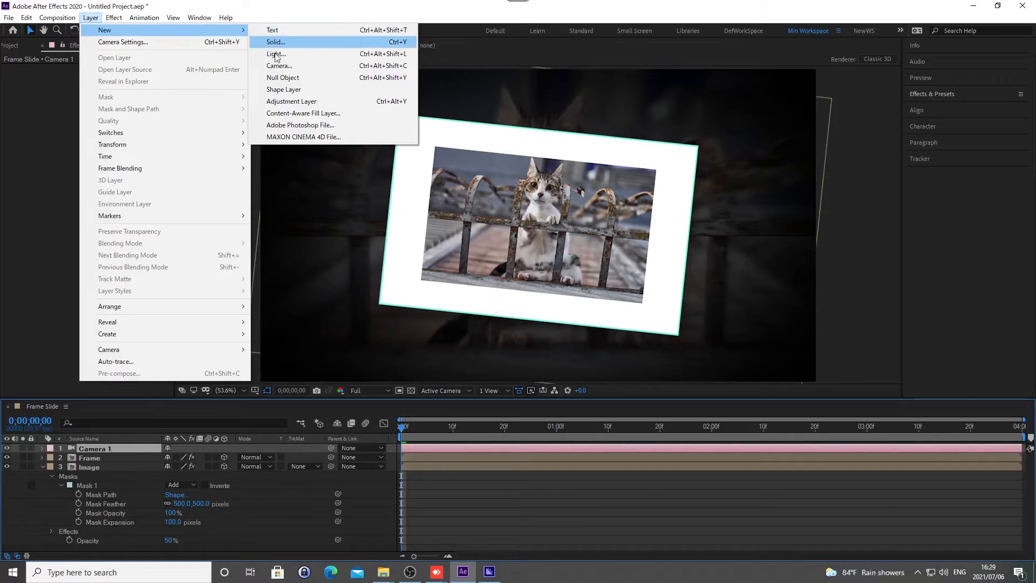
left_click(284, 79)
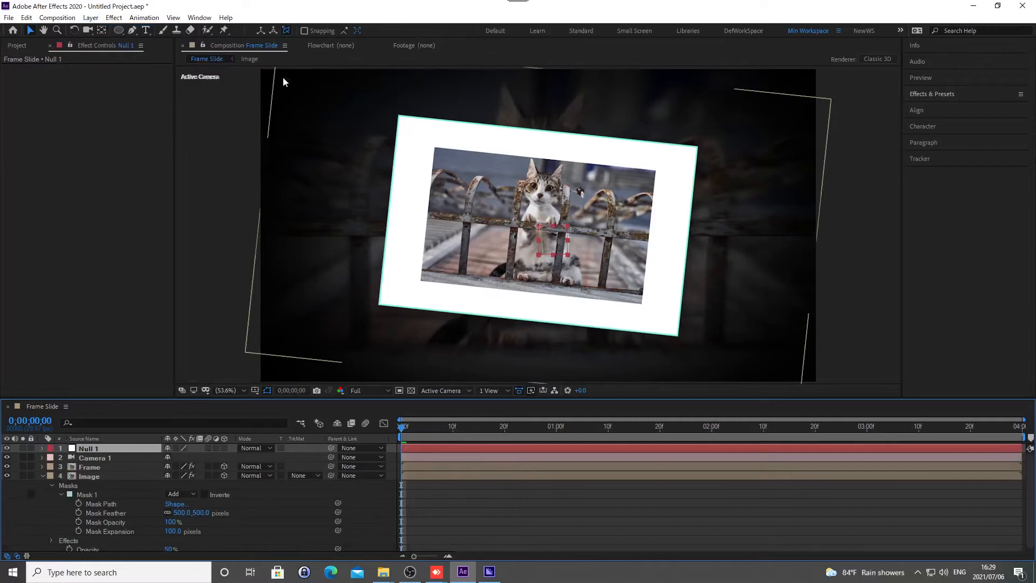
left_click(360, 458)
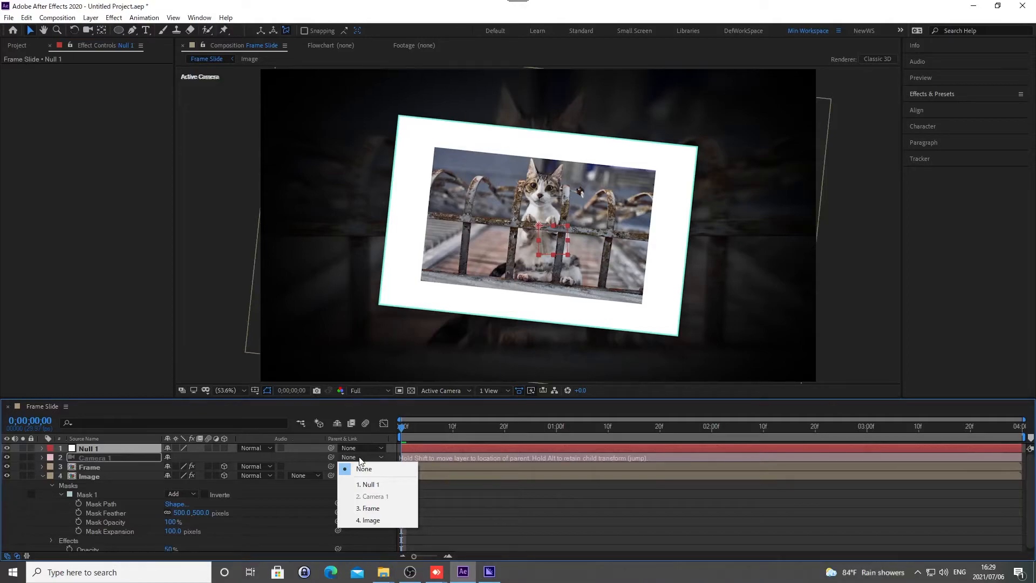
left_click(370, 484)
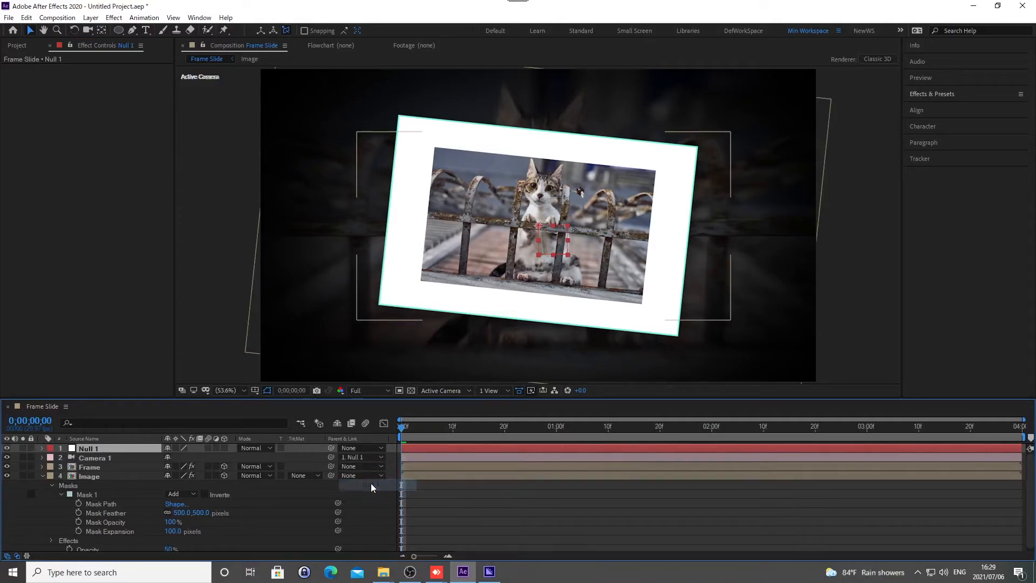
Make the null layer 3D and keyframe its Position at 0;00;00;00 with a Z value of 2685
left_click(226, 448)
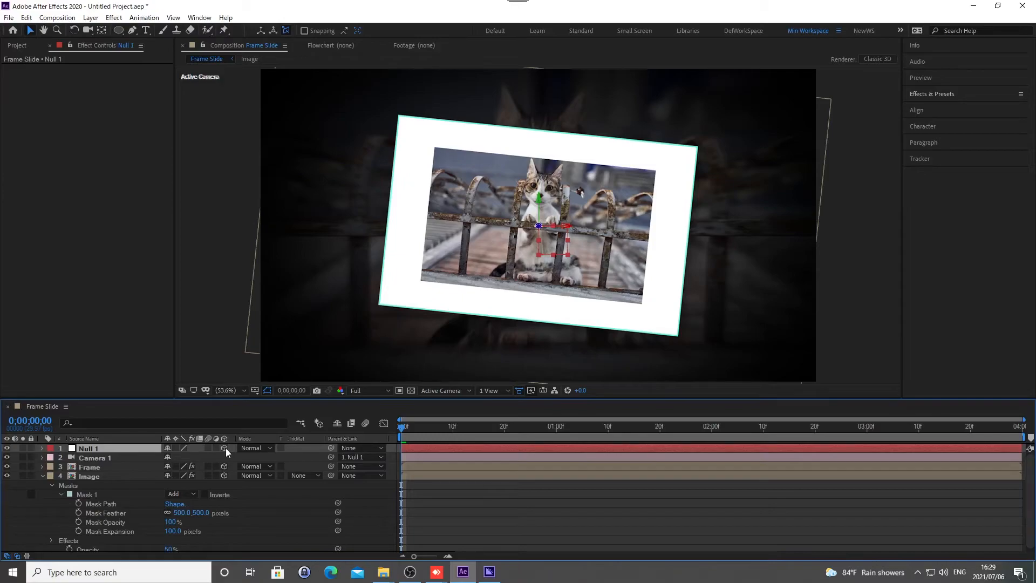
key("p")
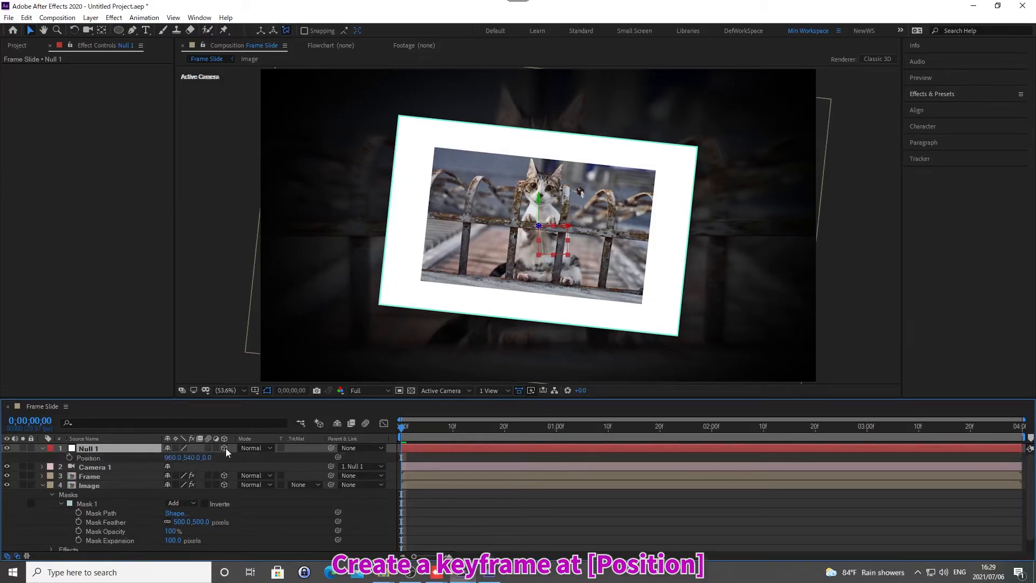
left_click(69, 458)
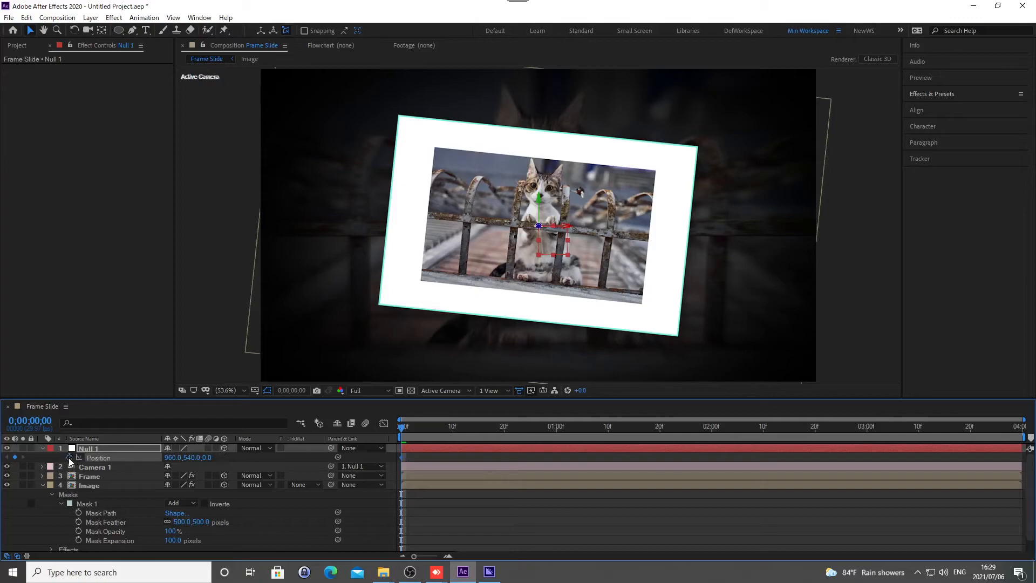
left_click(171, 457)
key("Tab")
key("Tab")
type("2685")
key("Return")
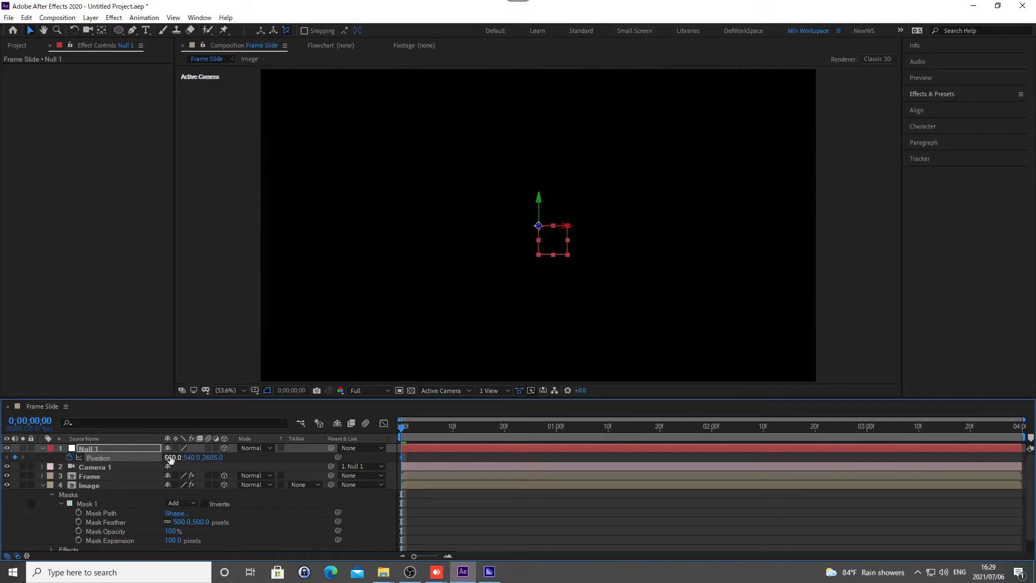
Go to 0;00;00;20 and keyframe the null layer's Position at 960, 540, 0
key("alt+shift+j")
type("0;00;00;20")
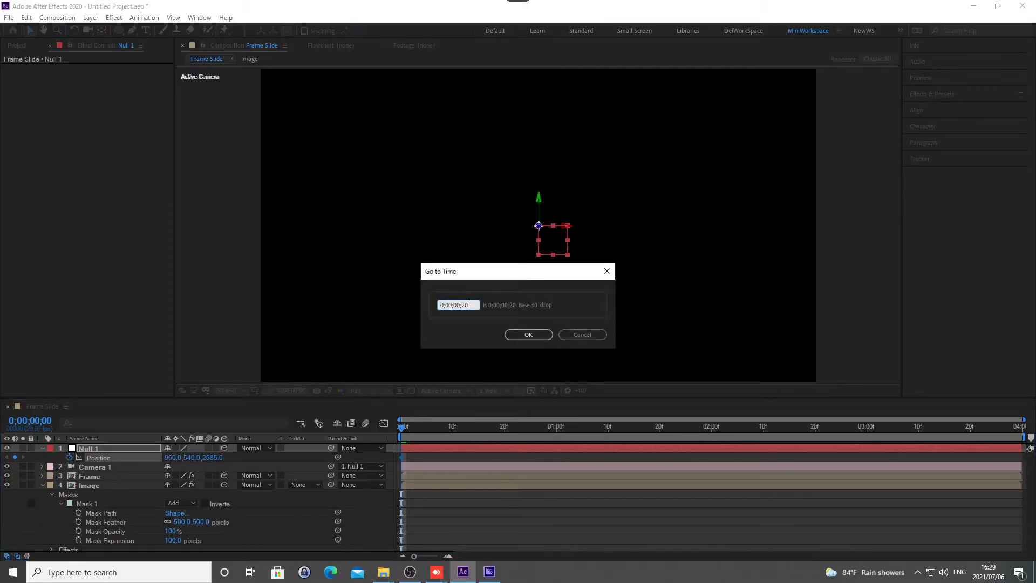
key("Return")
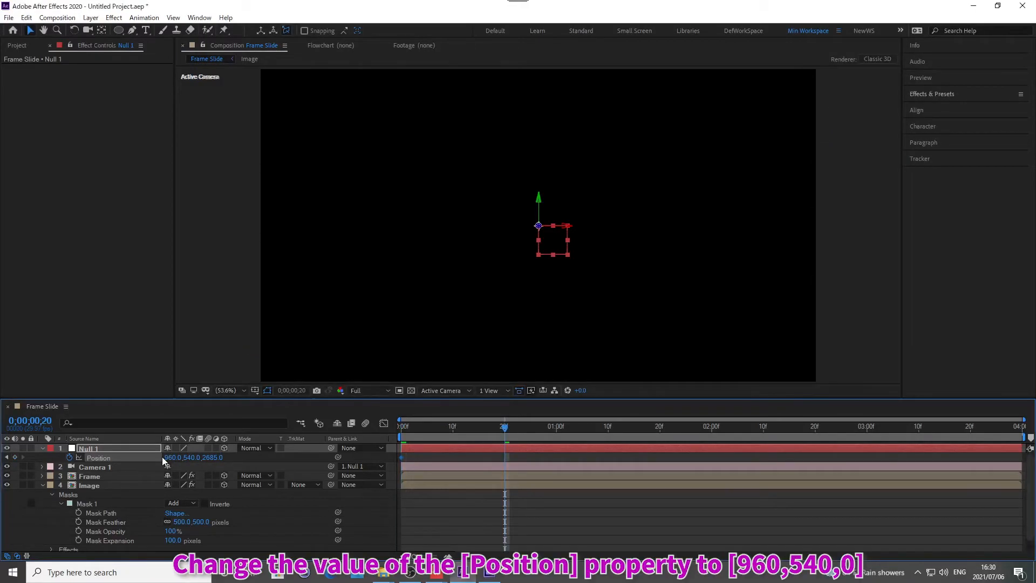
left_click(170, 457)
type("960")
key("Tab")
key("Tab")
type("0")
key("Return")
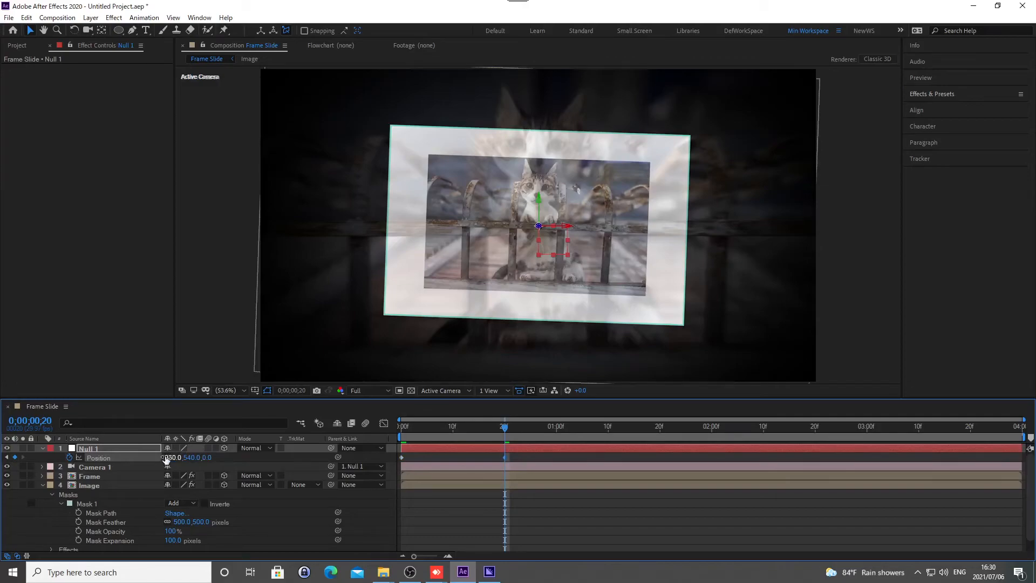
Go to 0;00;02;00 and add a keyframe to the null layer's Position without changing its value
key("alt+shift+j")
type("0;00;02;00")
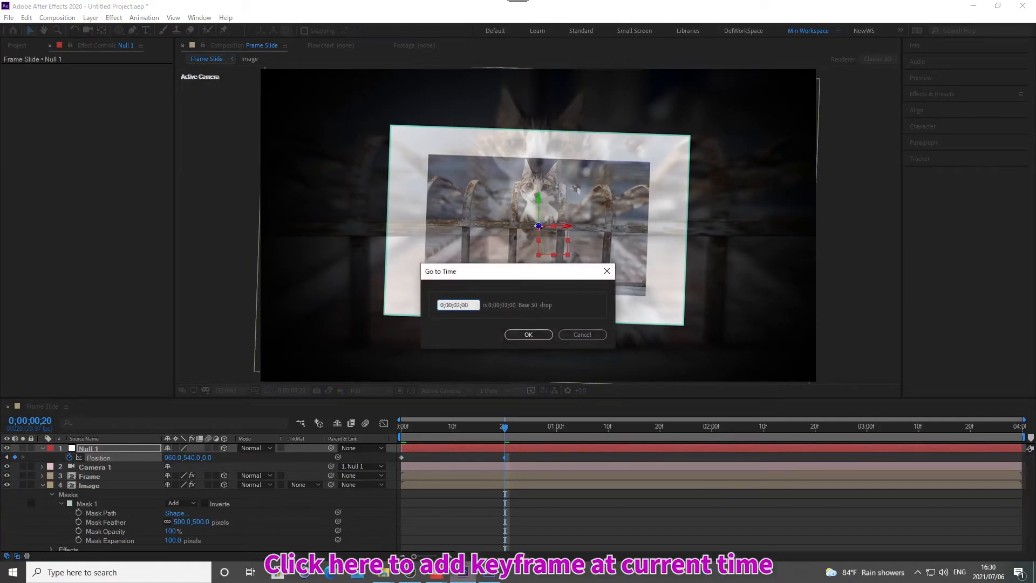
key("Return")
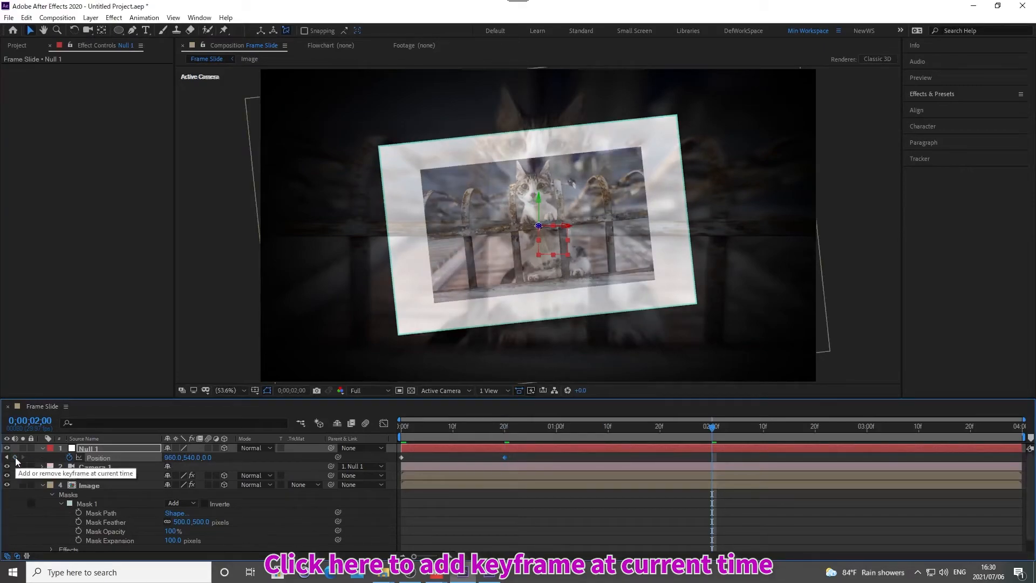
Go to 0;00;02;20 and keyframe the null layer's Position with a Z value of -5635
key("alt+shift+j")
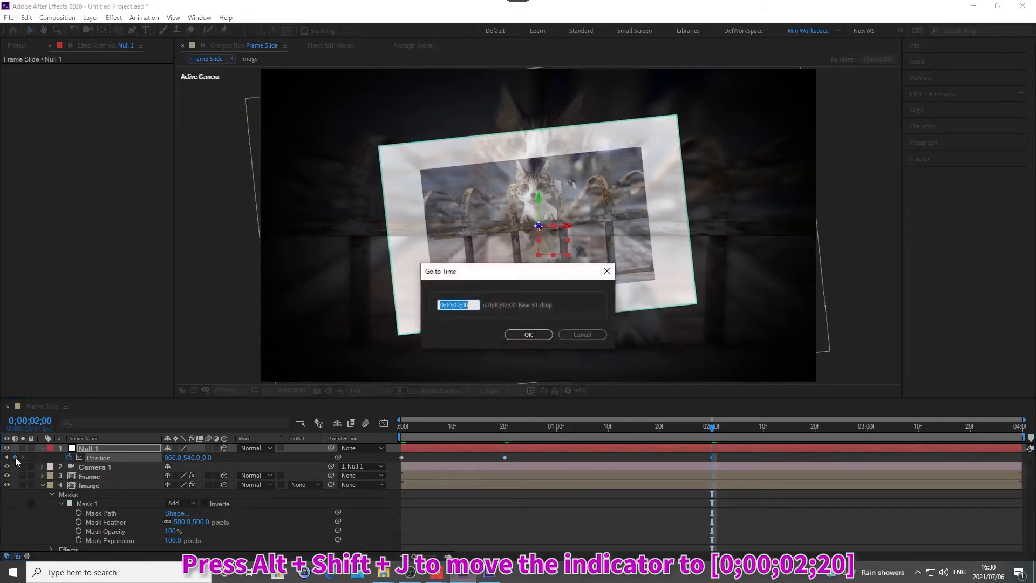
type("0;00;02;20")
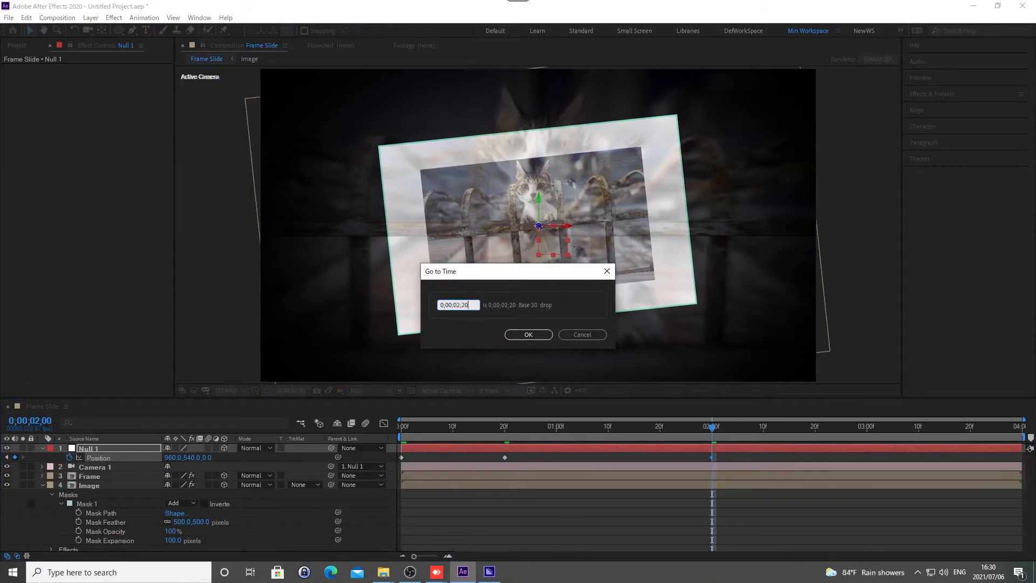
key("Return")
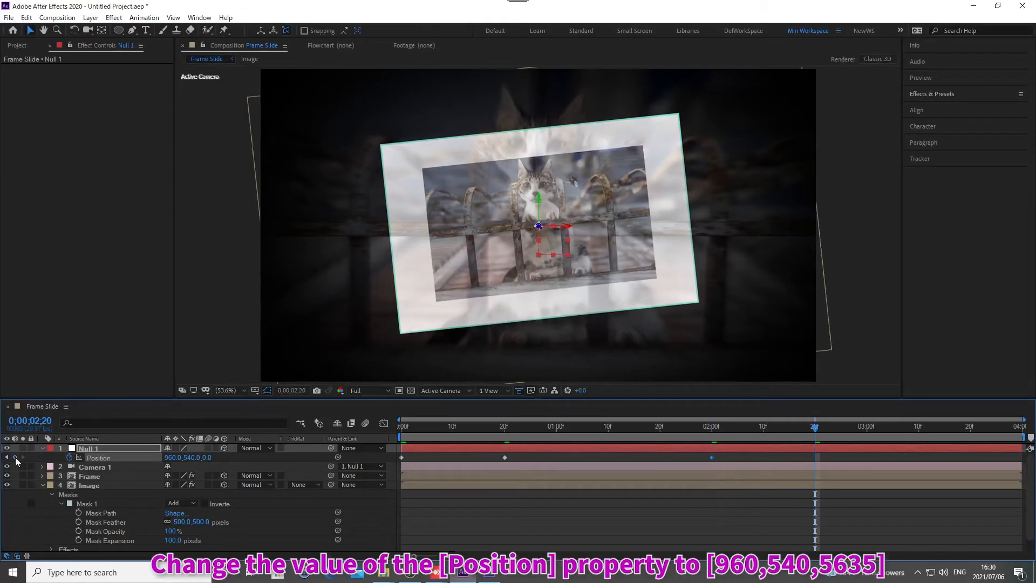
left_click(170, 458)
key("Tab")
key("Tab")
type("-5635")
key("Return")
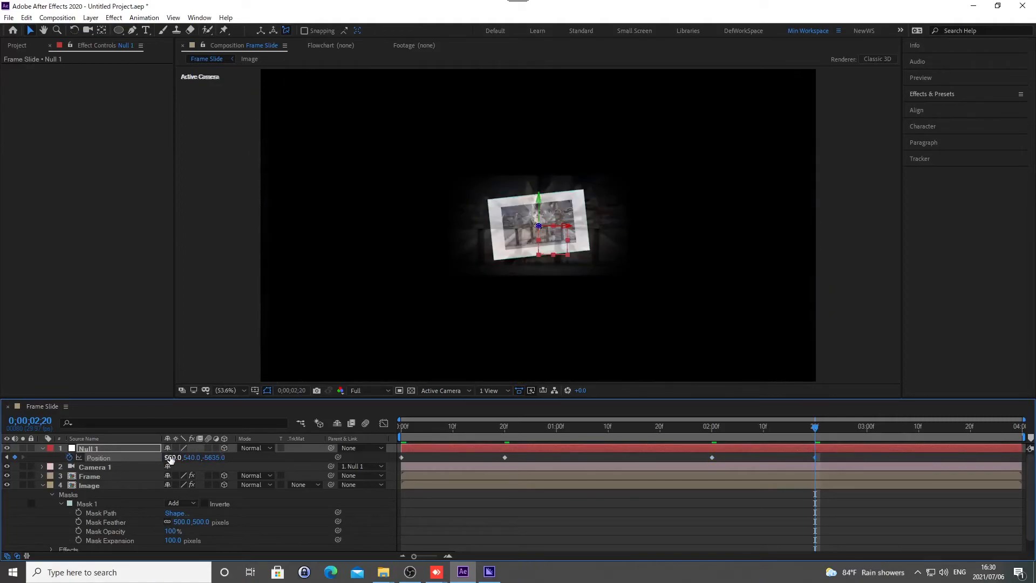
Set the work area end at 0;00;03;00 and collapse the null and Image layers
key("alt+shift+j")
type("0;00;03;00")
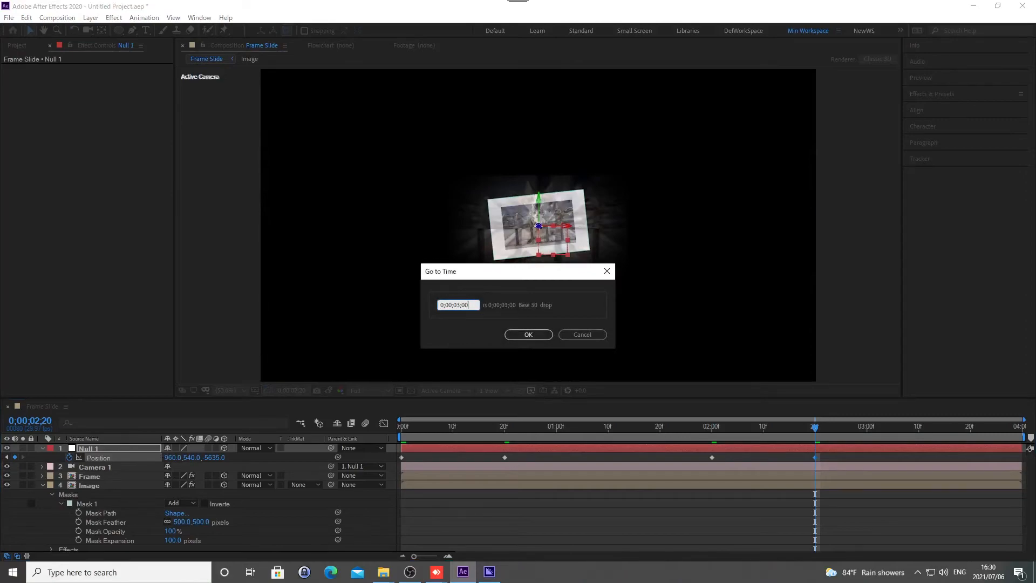
key("Return")
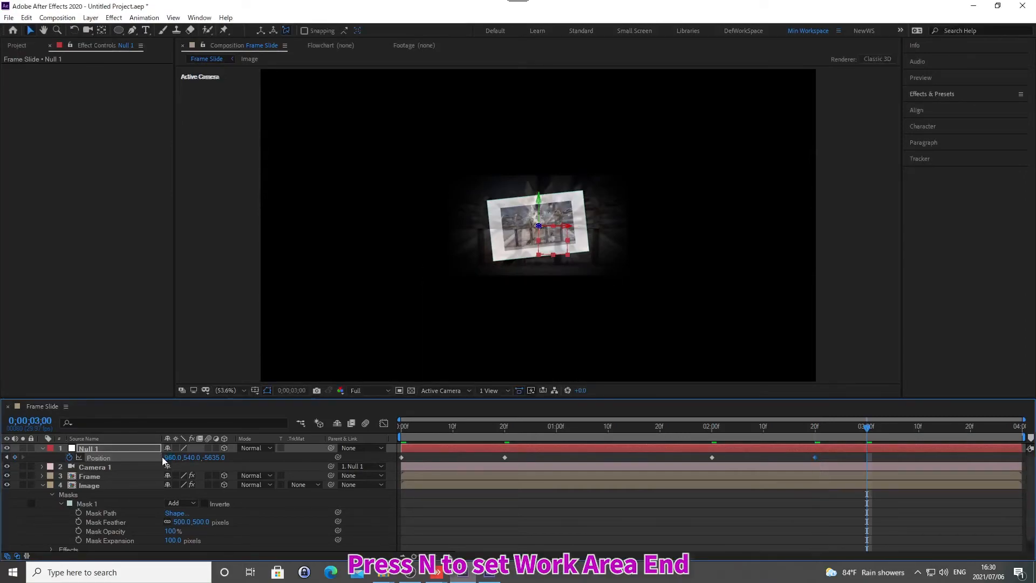
key("n")
left_click(42, 448)
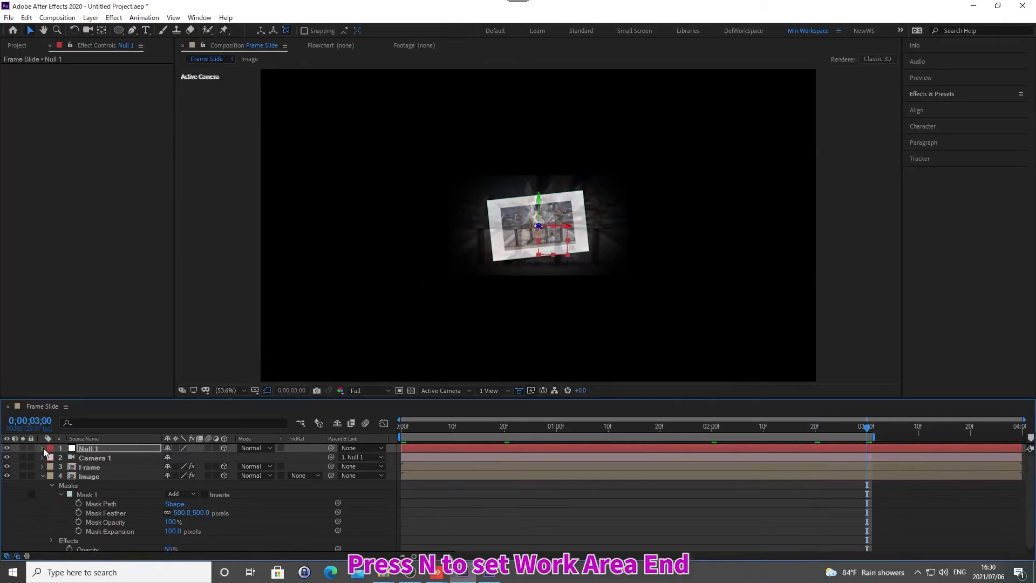
left_click(42, 476)
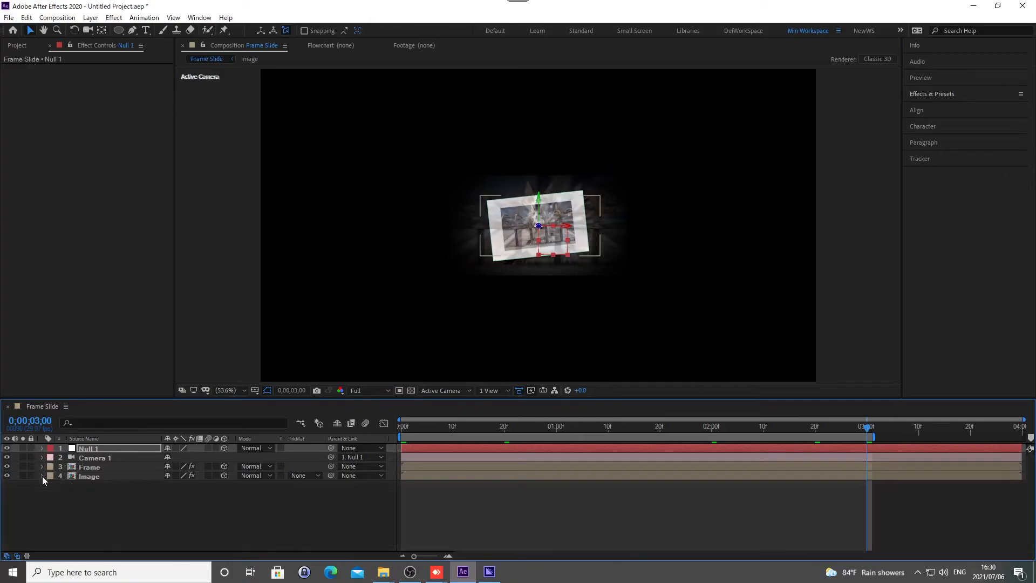
Import light.mov from the 02_work folder into the project as footage
key("ctrl+i")
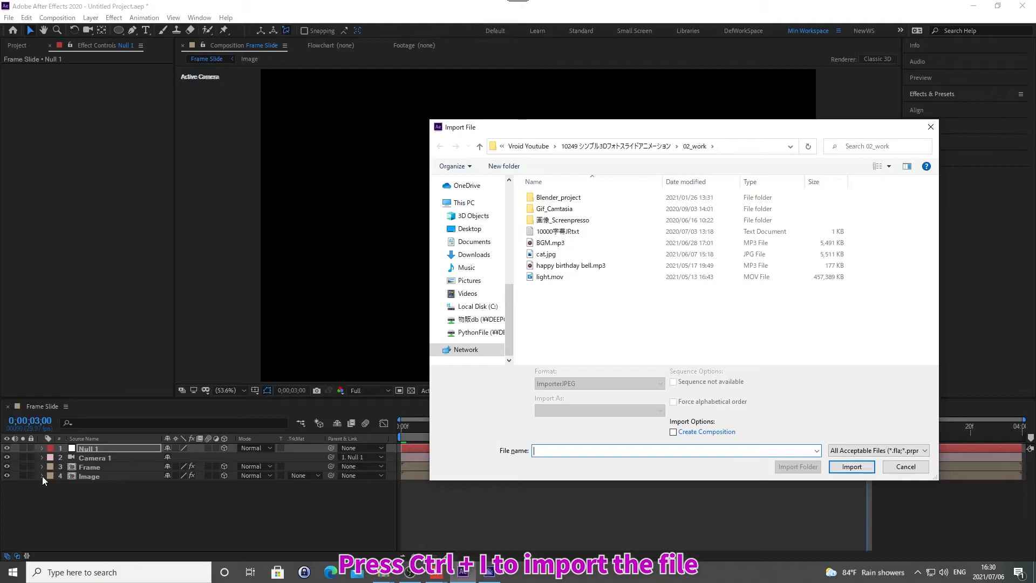
key("alt+d")
key("ctrl+v")
key("Return")
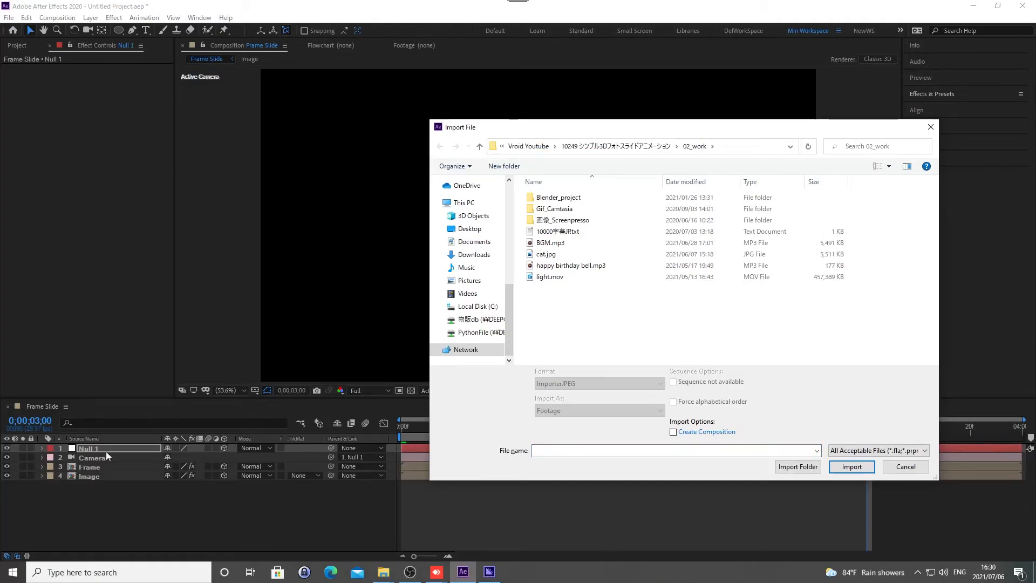
left_click(550, 278)
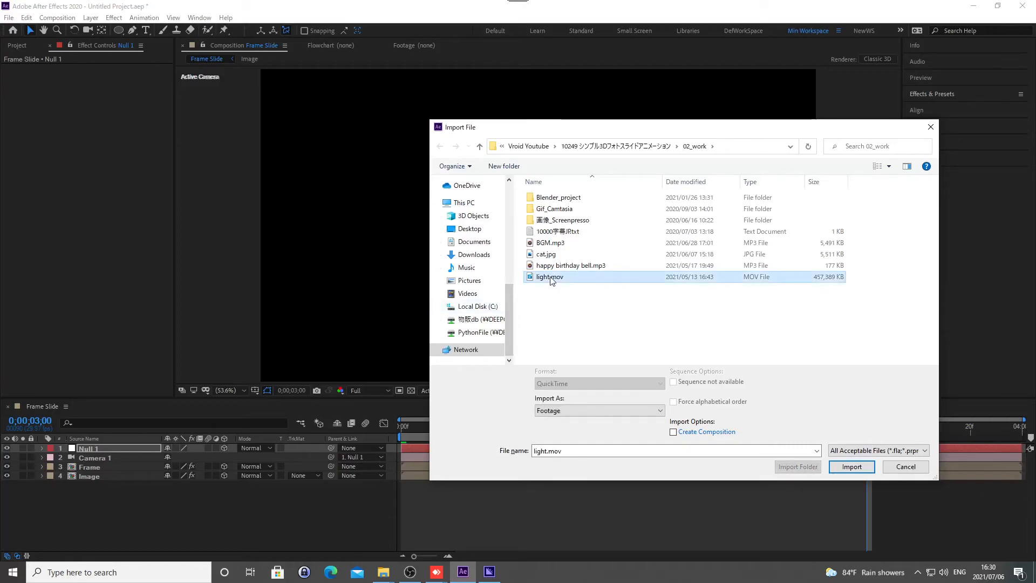
double_click(551, 277)
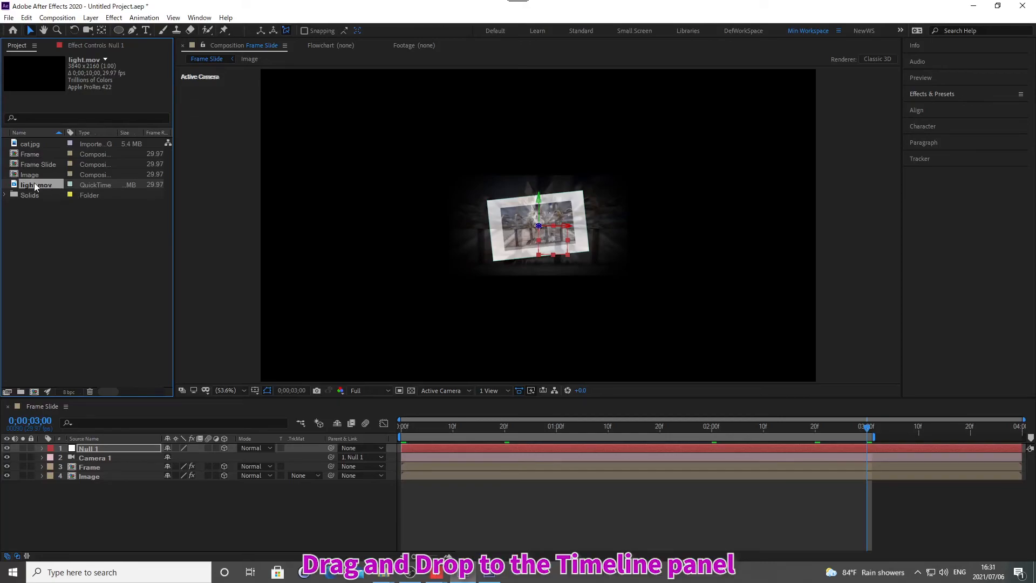
Place light.mov as the topmost layer of the Frame Slide composition with its blending mode set to Screen
left_click_drag(36, 186, 143, 540)
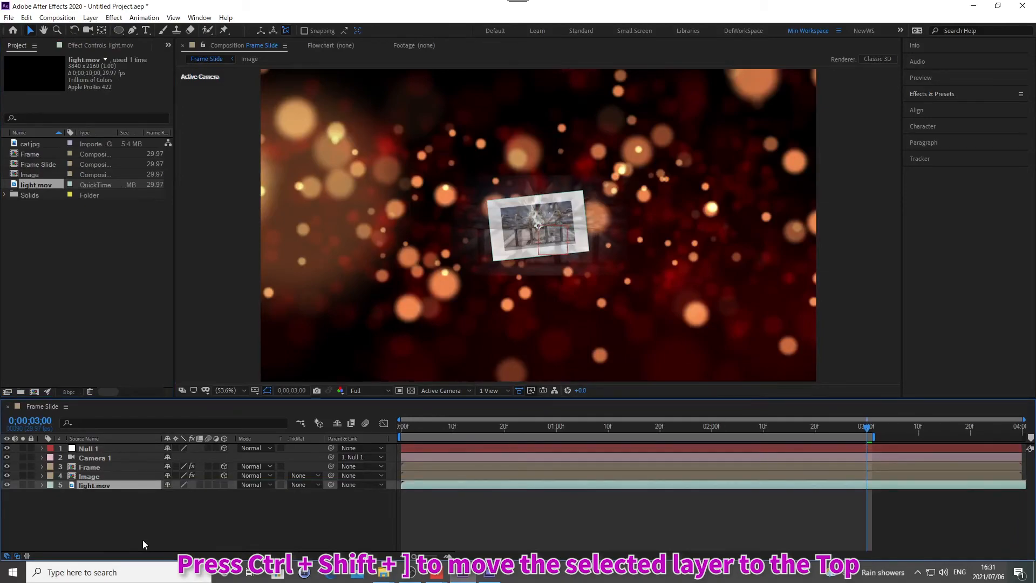
key("ctrl+shift+bracketright")
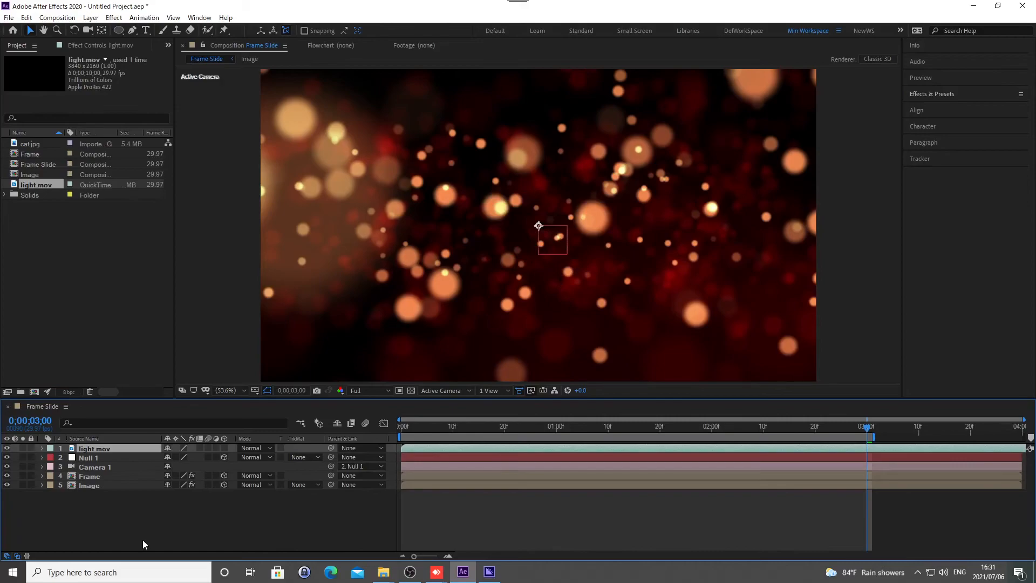
left_click(251, 448)
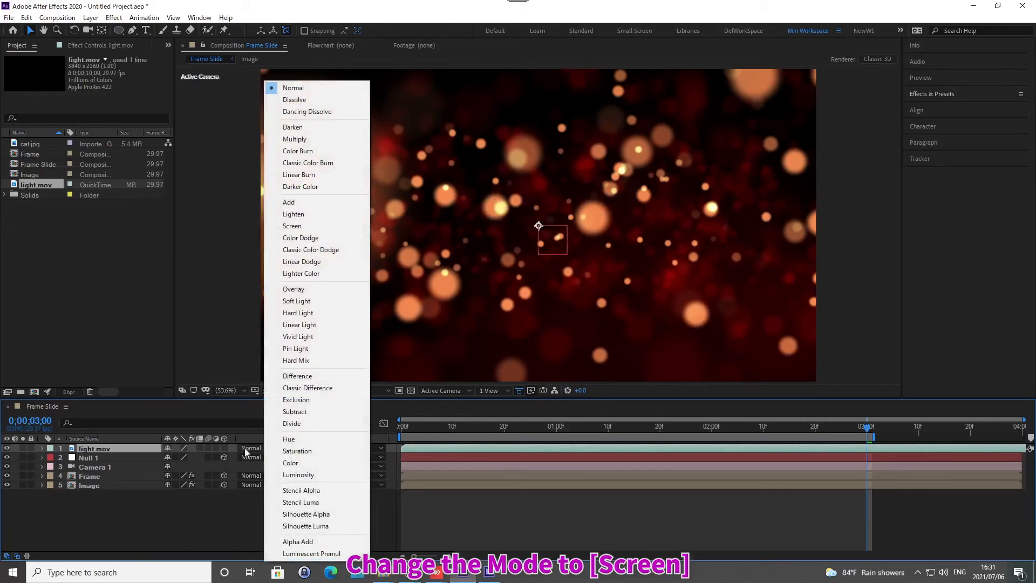
left_click(292, 225)
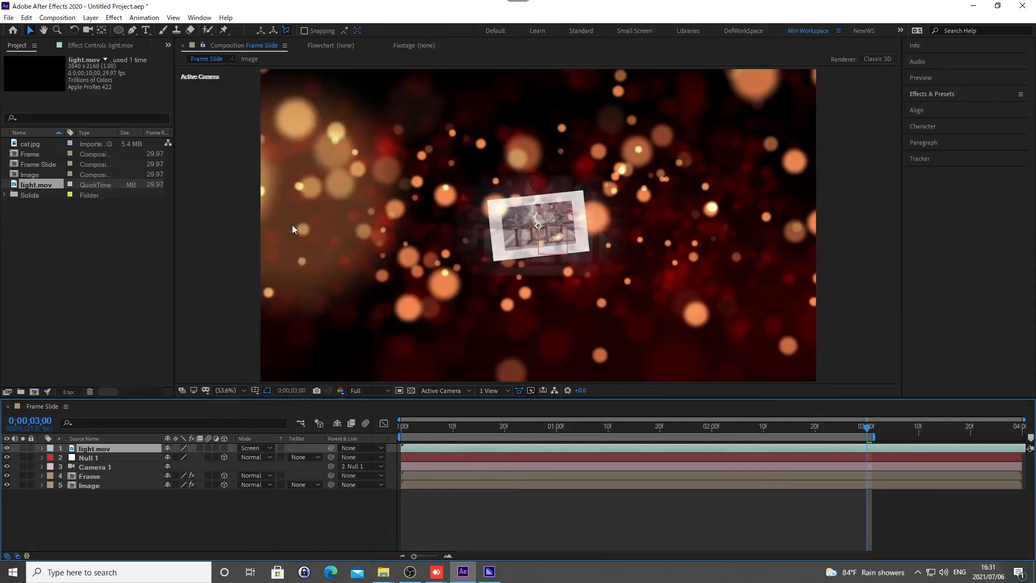
Import BGM.mp3 from the 02_work folder and add it as the bottom layer of the Frame Slide composition
key("ctrl+i")
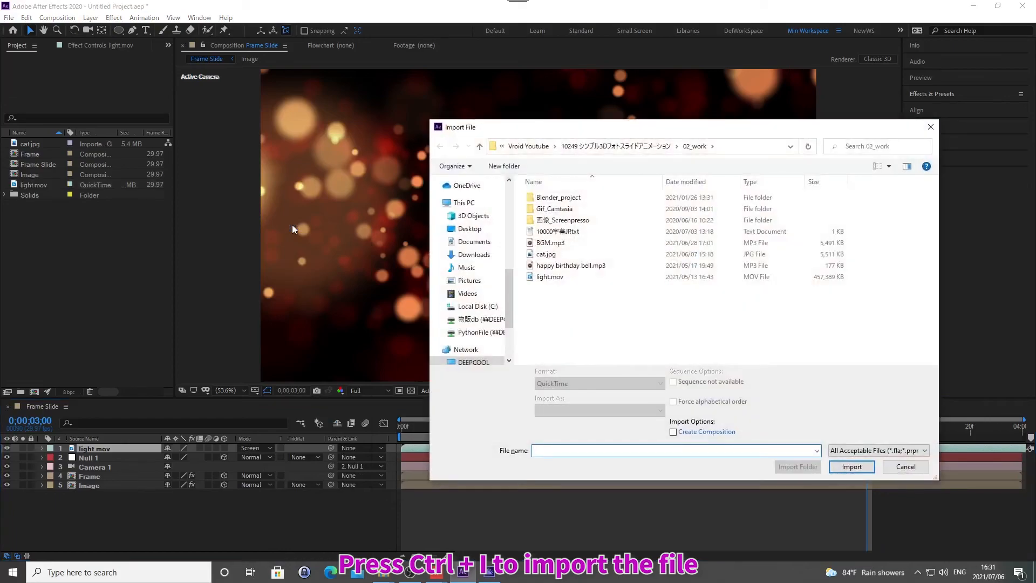
key("alt+d")
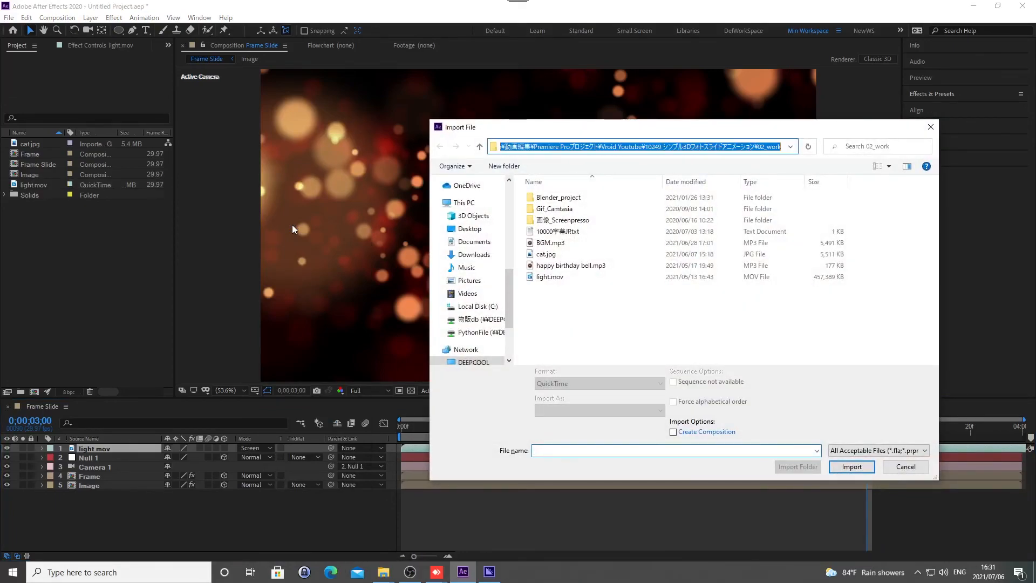
key("ctrl+v")
key("Return")
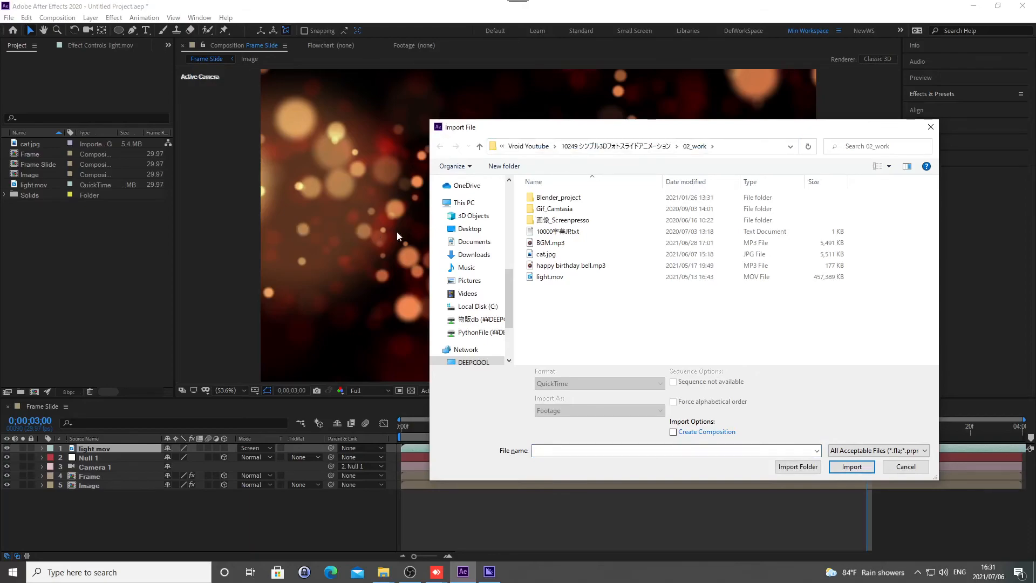
left_click(552, 246)
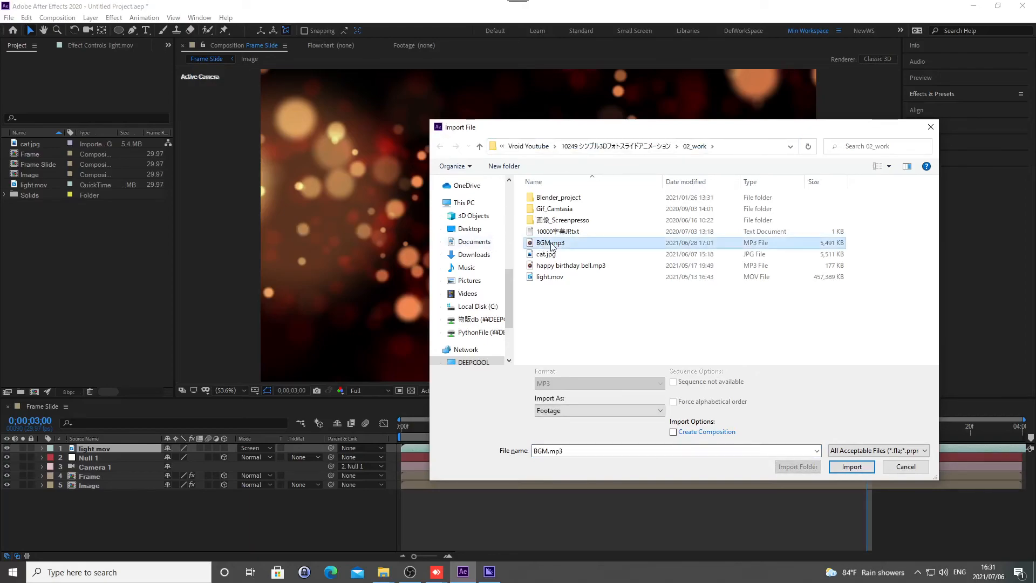
double_click(552, 246)
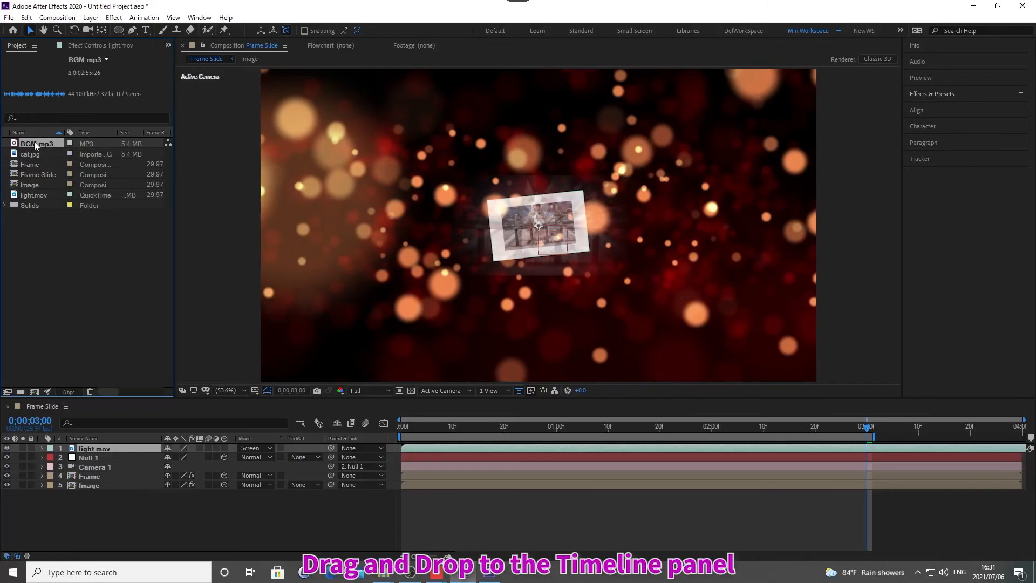
left_click_drag(34, 142, 143, 540)
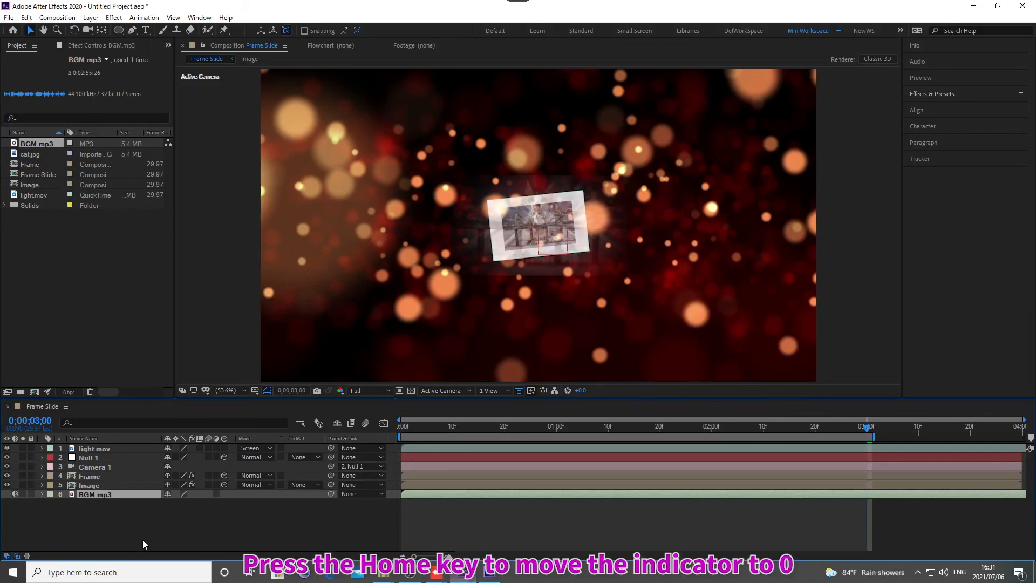
Return to the composition's start and preview the finished slide animation
key("Home")
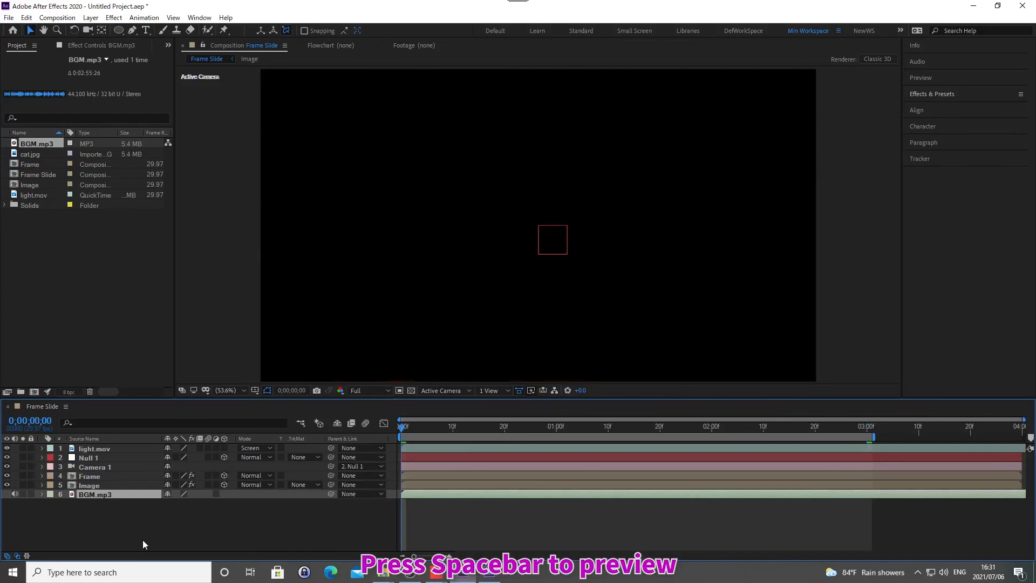
key("space")
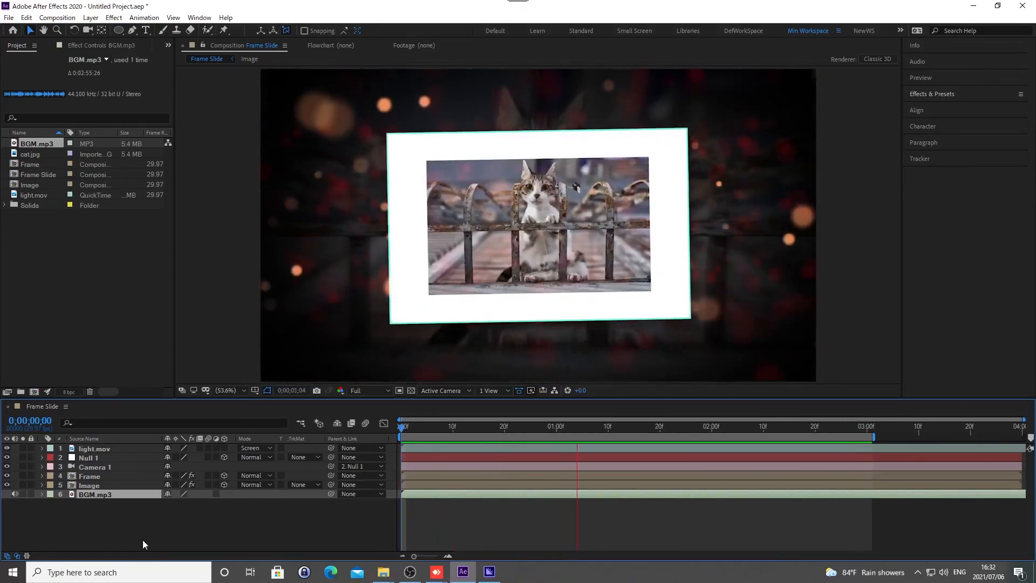